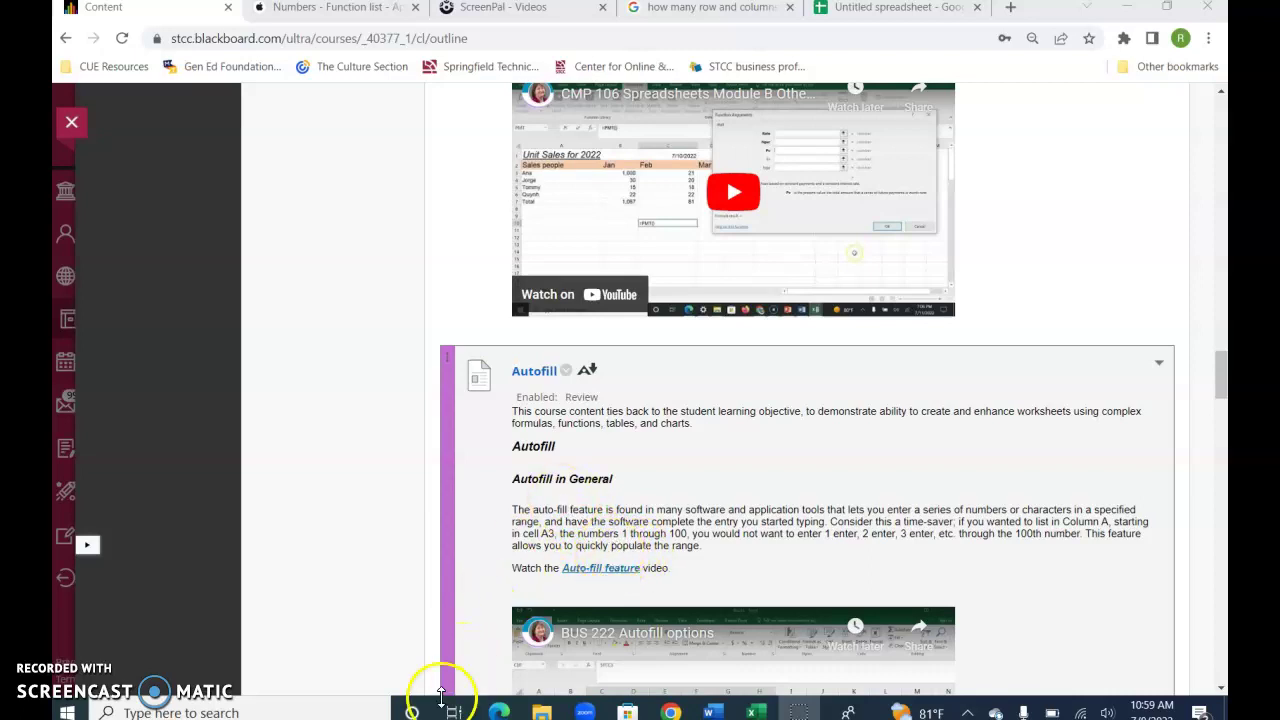
# Step: Launch Excel from the Start menu and create a new blank workbook, Book2
pyautogui.click(67, 712)
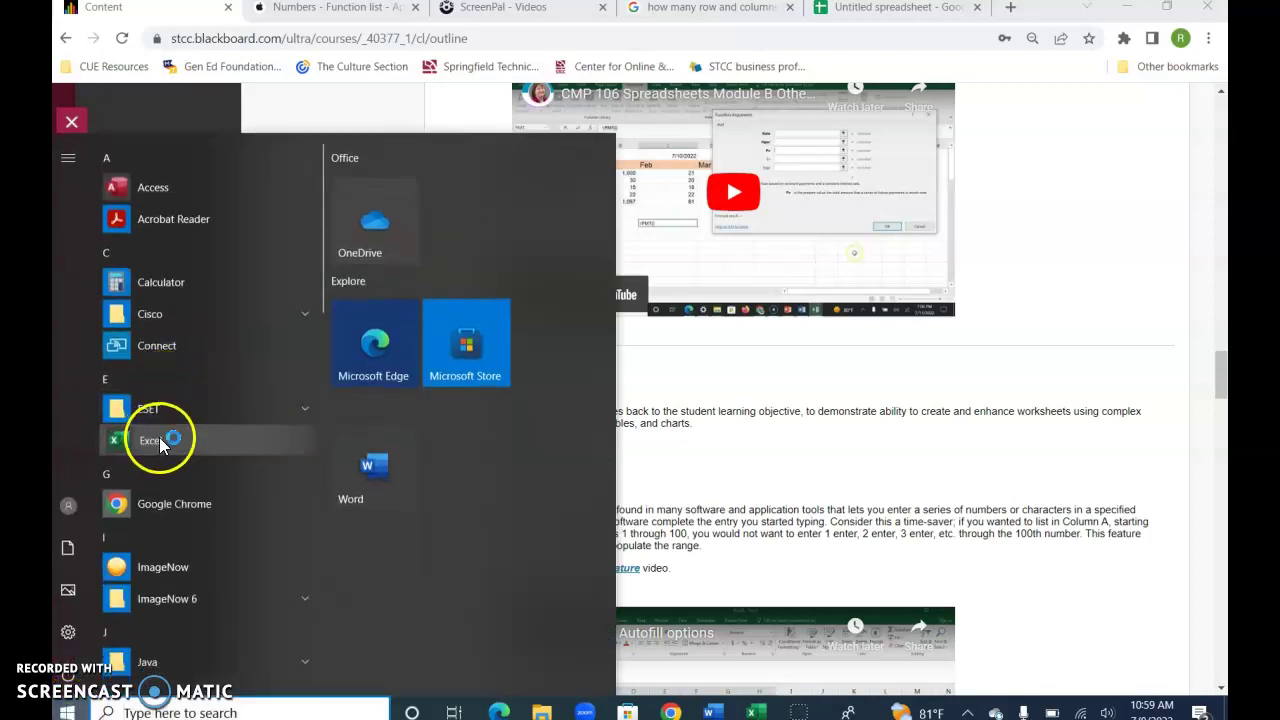
pyautogui.click(160, 438)
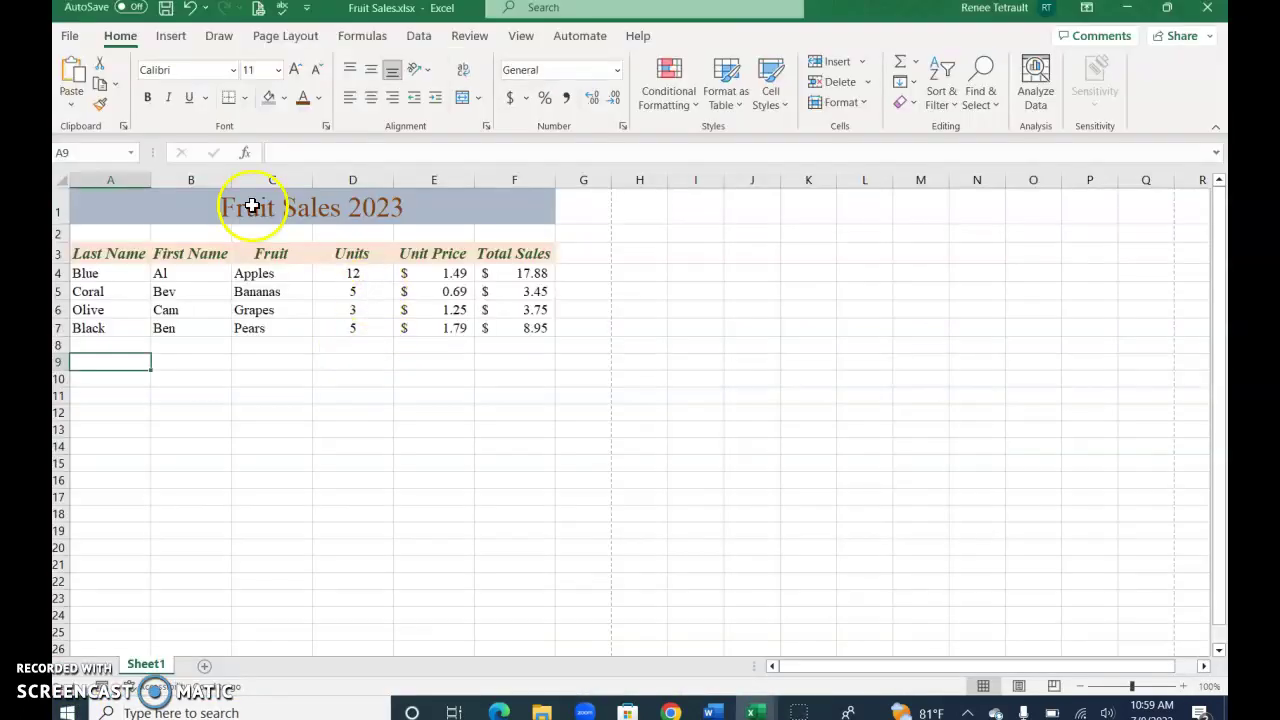
pyautogui.click(75, 36)
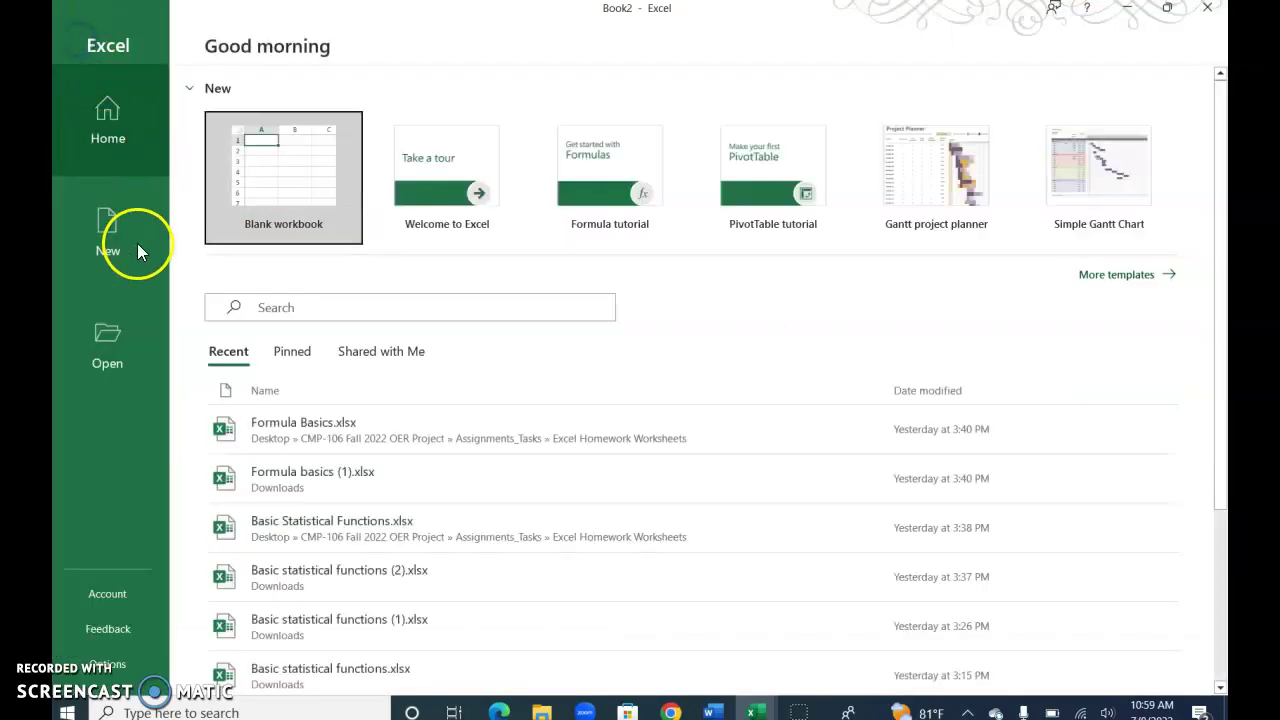
pyautogui.click(305, 214)
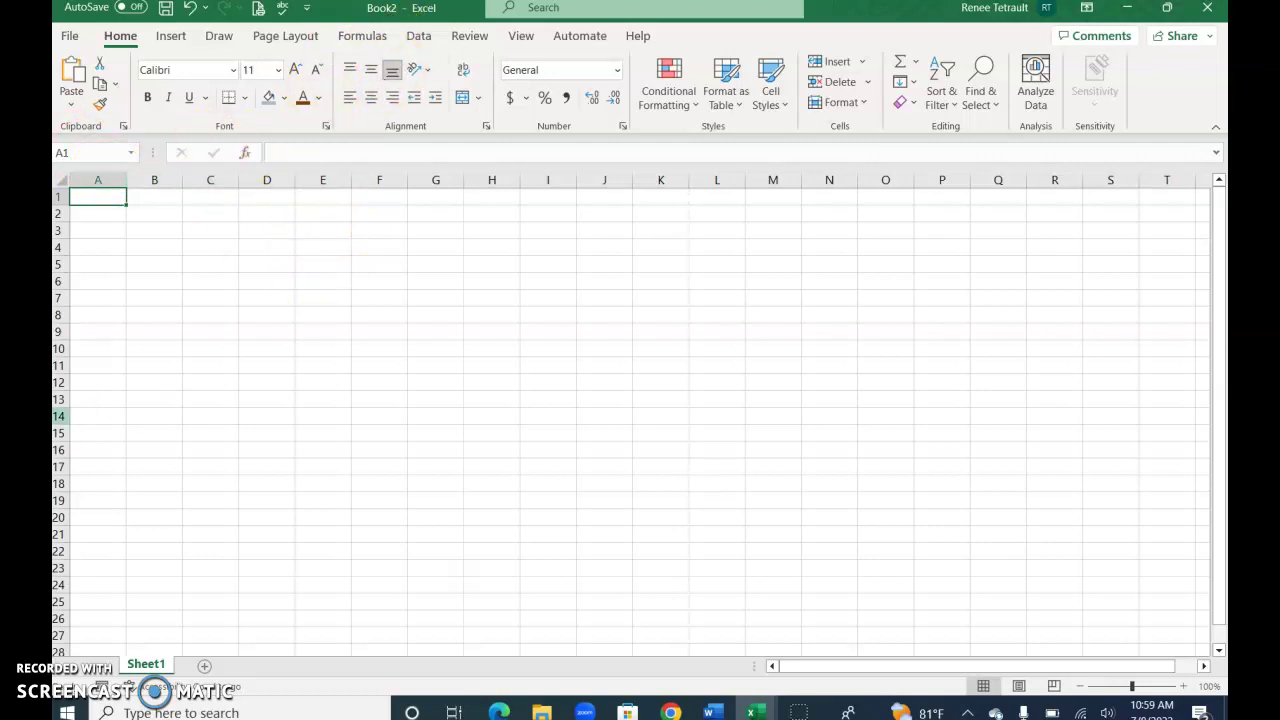
# Step: Enter Mon, Tue and Wed down cells A1:A3
pyautogui.write('Mon')
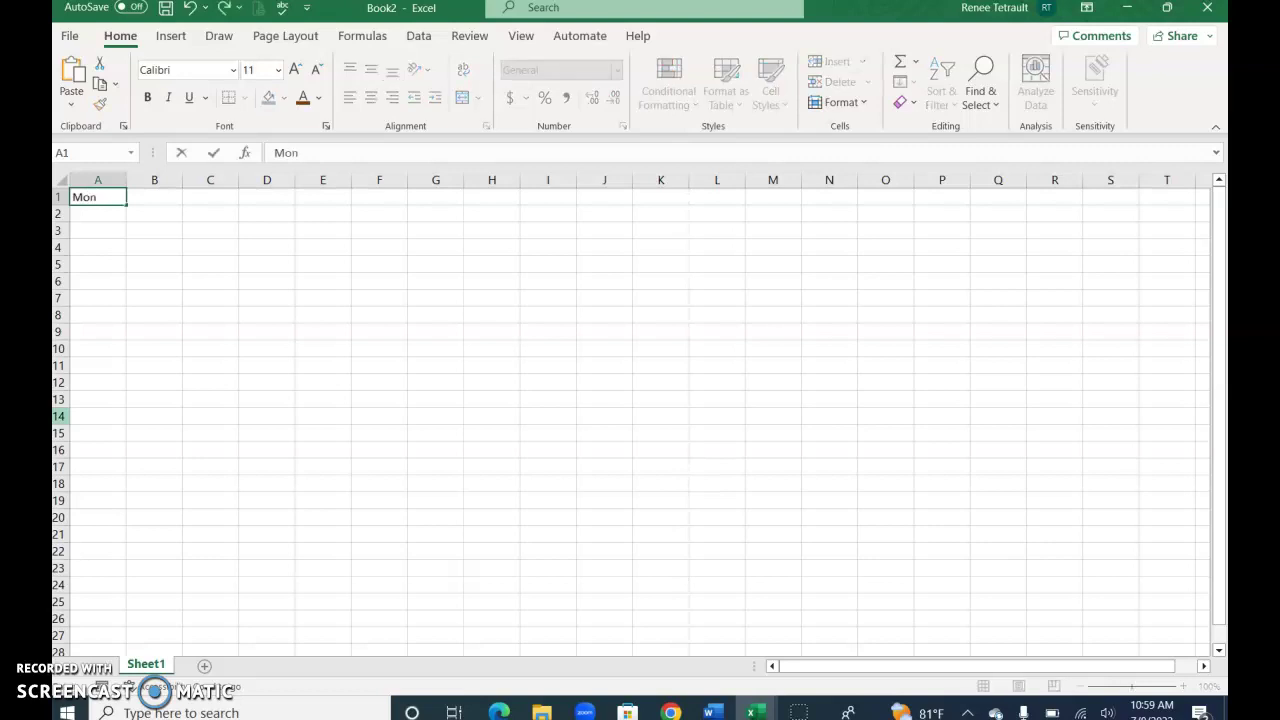
pyautogui.press('Return')
pyautogui.write('Tue')
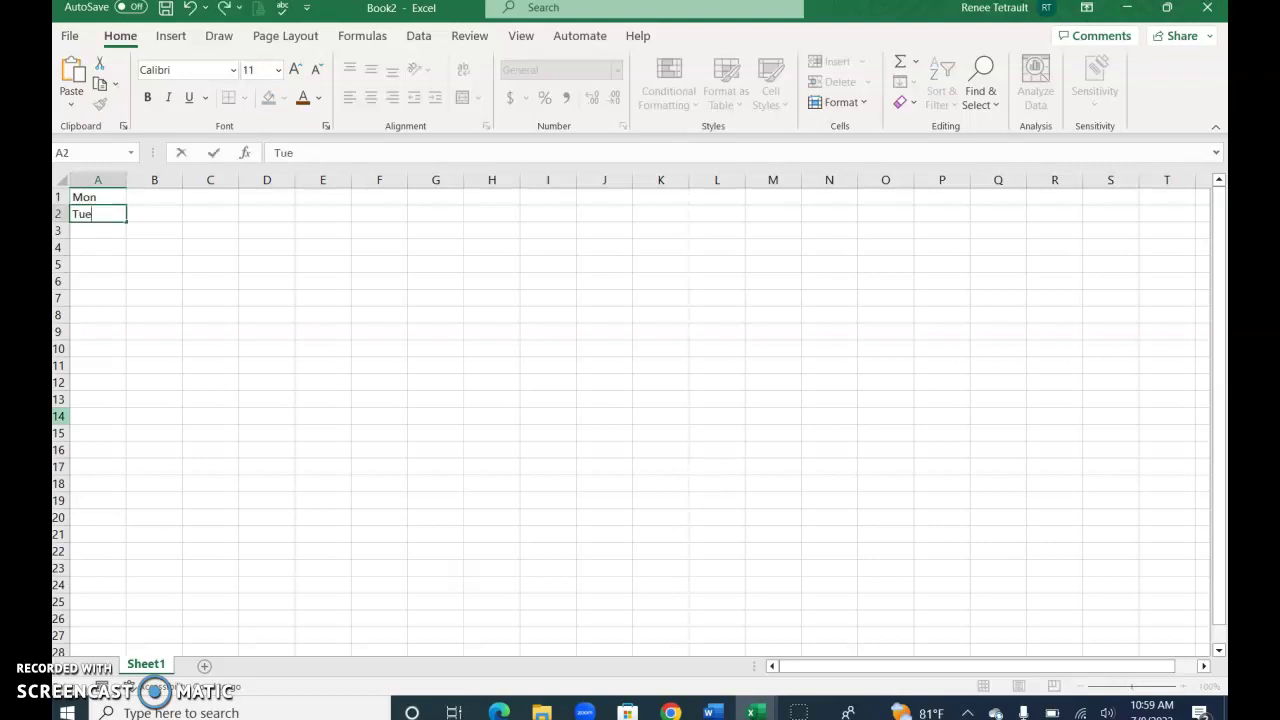
pyautogui.press('Return')
pyautogui.write('Wed')
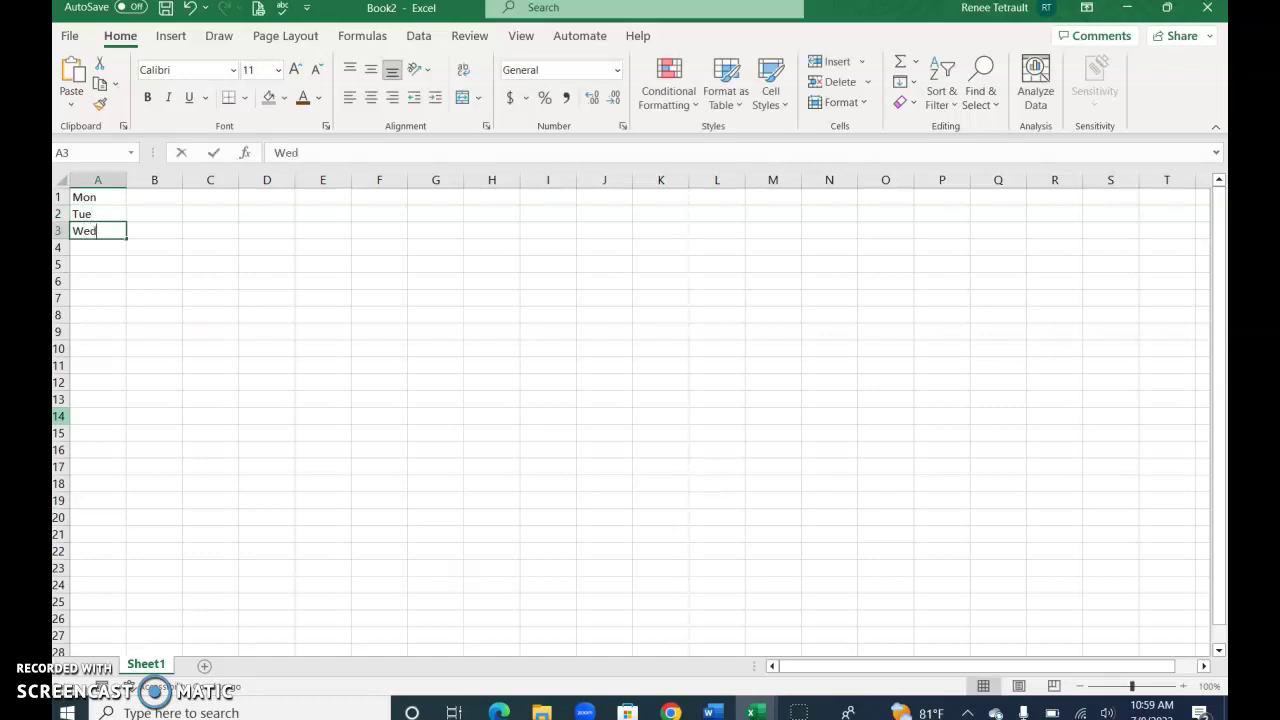
pyautogui.press('Return')
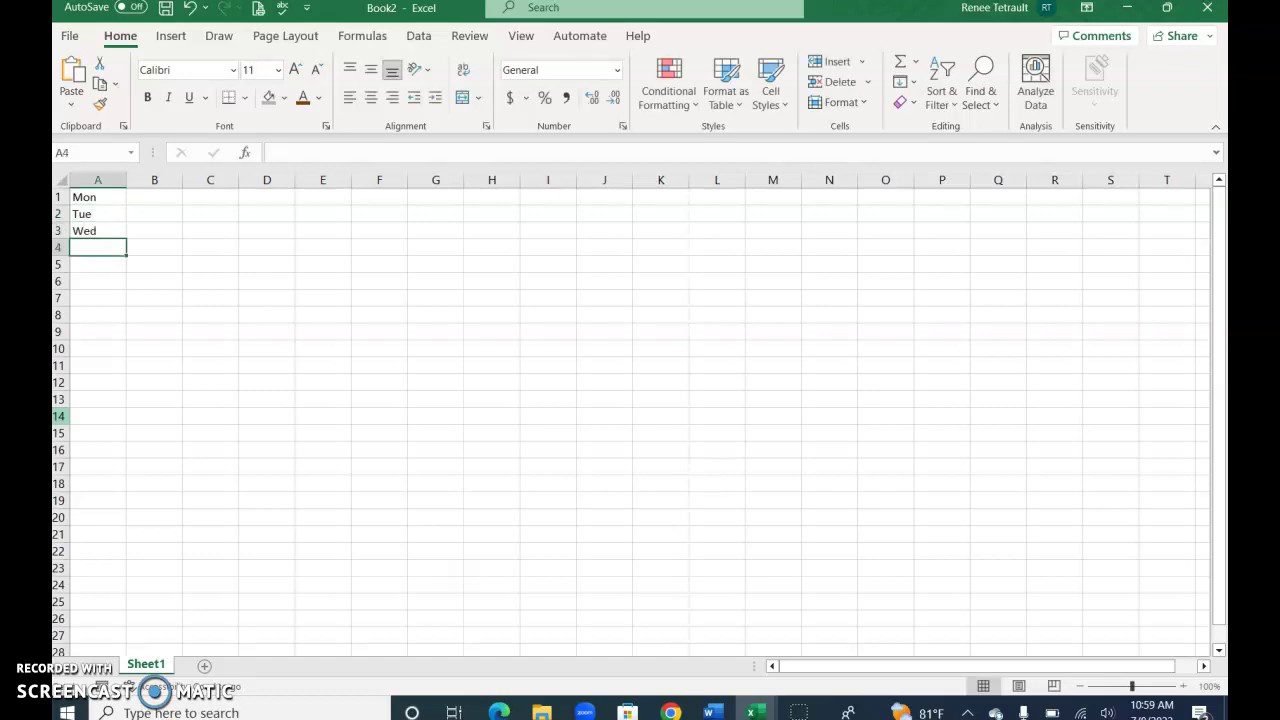
# Step: Clear Tue and Wed from A2:A3, leaving only Mon in A1
pyautogui.click(100, 214)
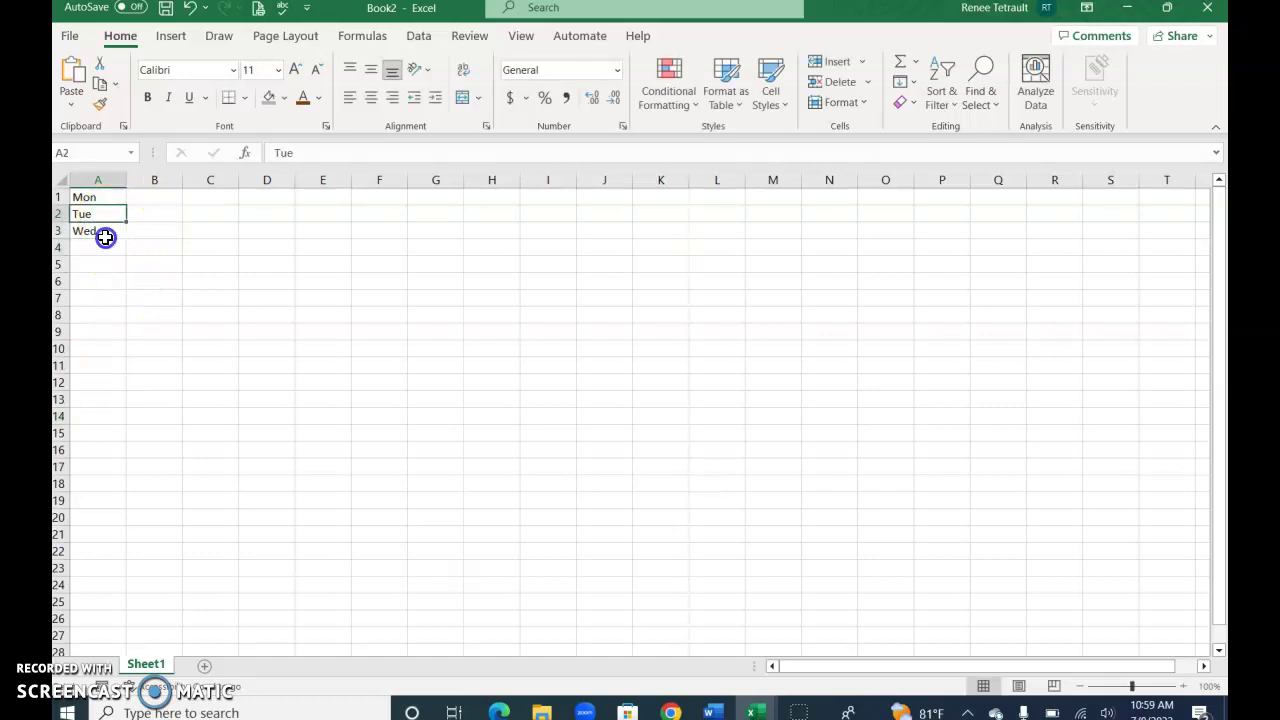
pyautogui.moveTo(106, 237); pyautogui.dragTo(110, 237)
pyautogui.press('Delete')
pyautogui.click(100, 195)
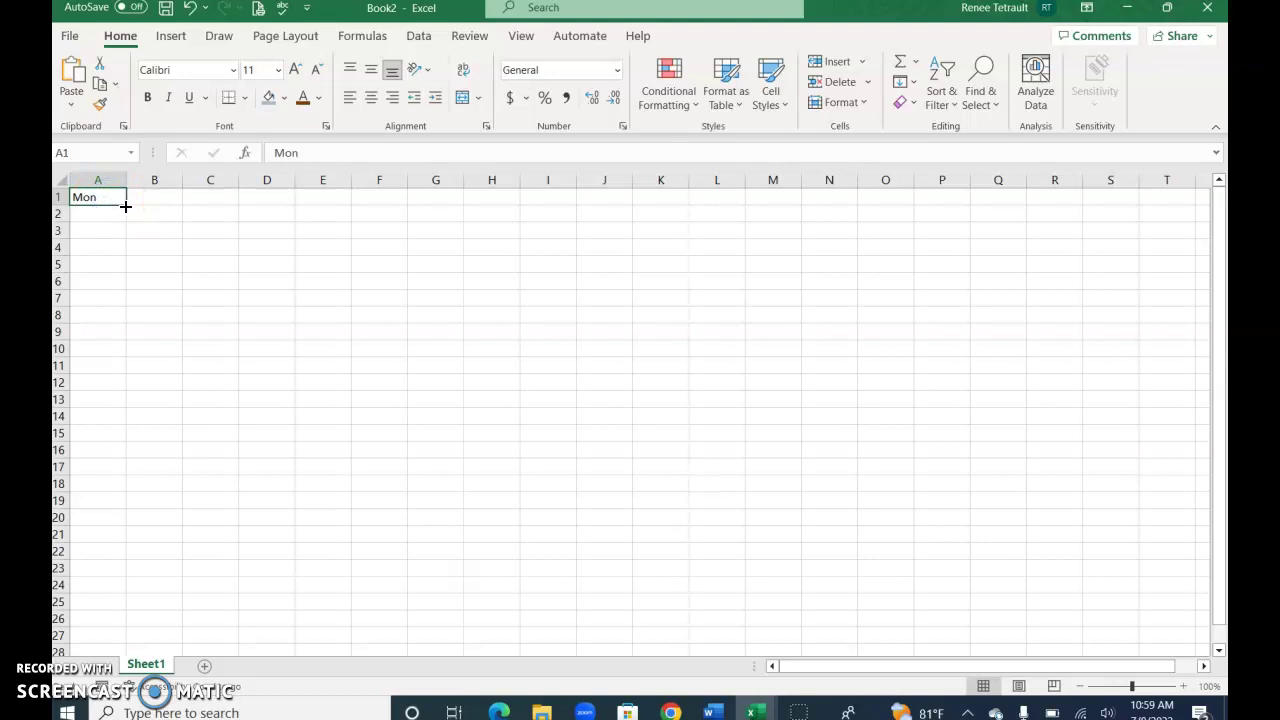
# Step: AutoFill Mon from A1 down to A12 as repeating weekdays ending at Fri
pyautogui.click(117, 206)
pyautogui.moveTo(112, 197); pyautogui.dragTo(183, 286)
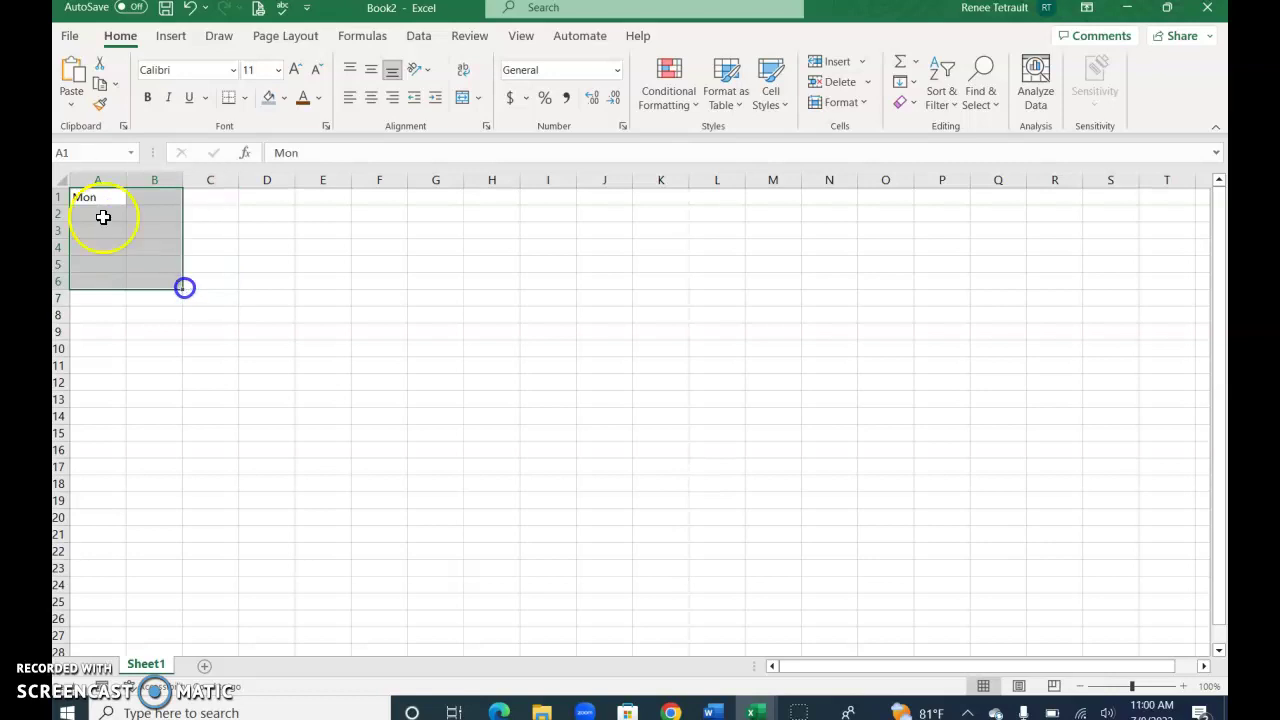
pyautogui.click(89, 200)
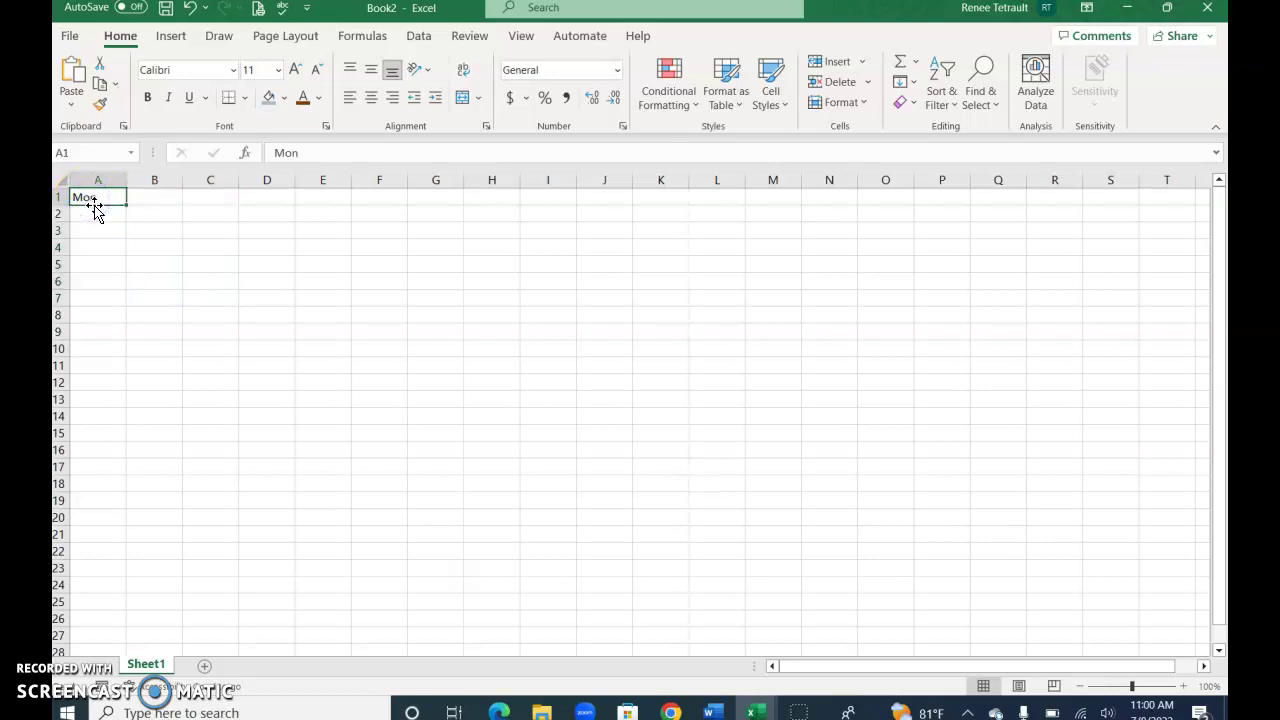
pyautogui.moveTo(98, 197)
pyautogui.mouseDown()
pyautogui.moveTo(345, 208)
pyautogui.moveTo(363, 246)
pyautogui.moveTo(82, 184)
pyautogui.mouseUp()
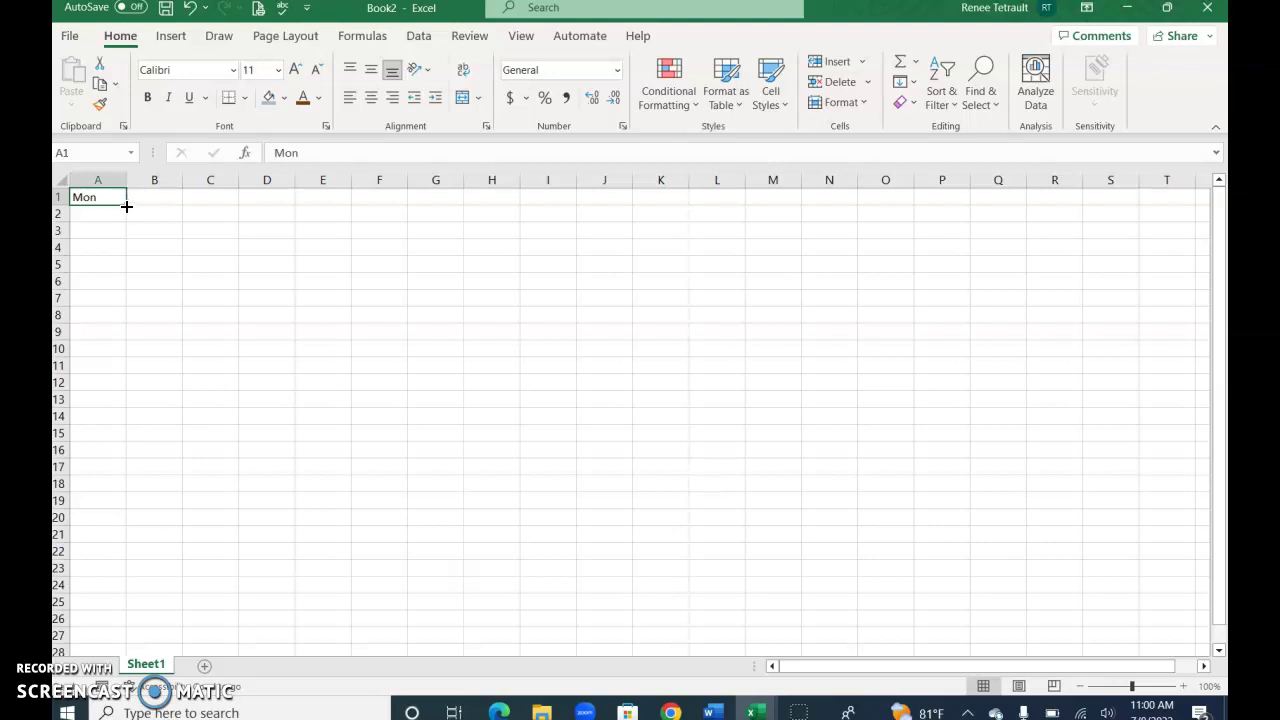
pyautogui.moveTo(127, 206); pyautogui.dragTo(124, 222)
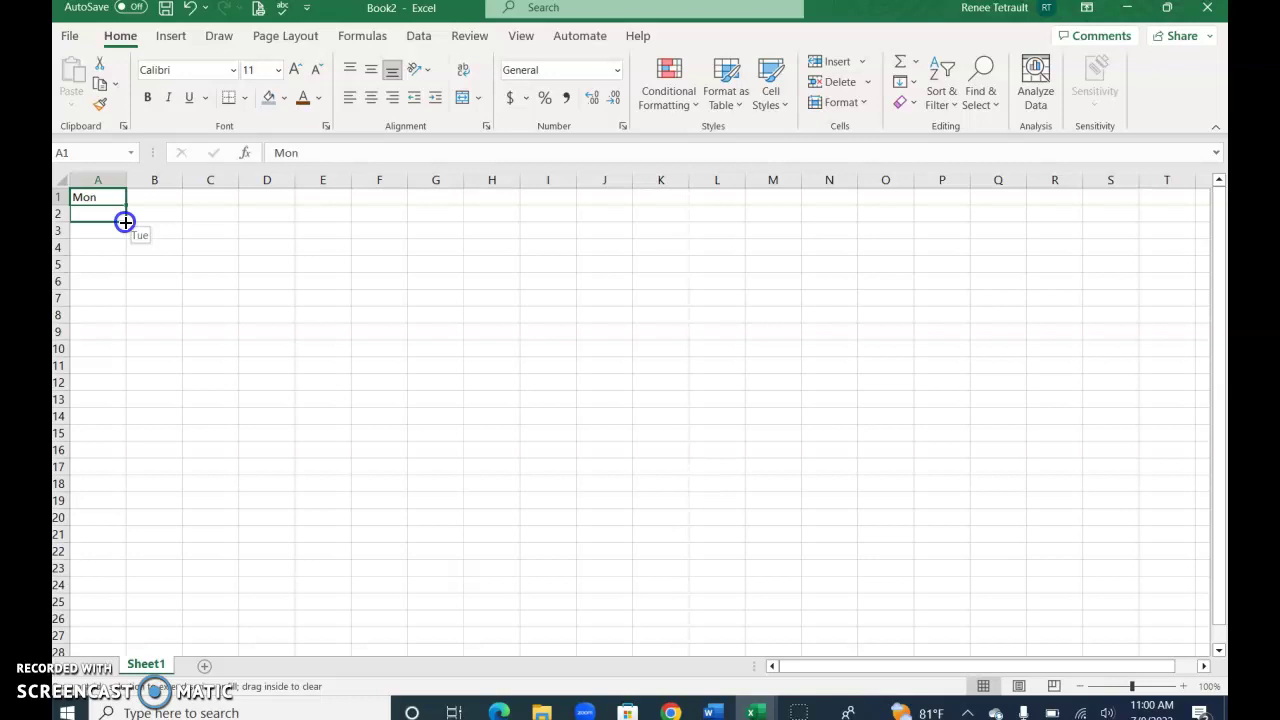
pyautogui.moveTo(124, 222); pyautogui.dragTo(123, 314)
pyautogui.moveTo(123, 314); pyautogui.dragTo(128, 384)
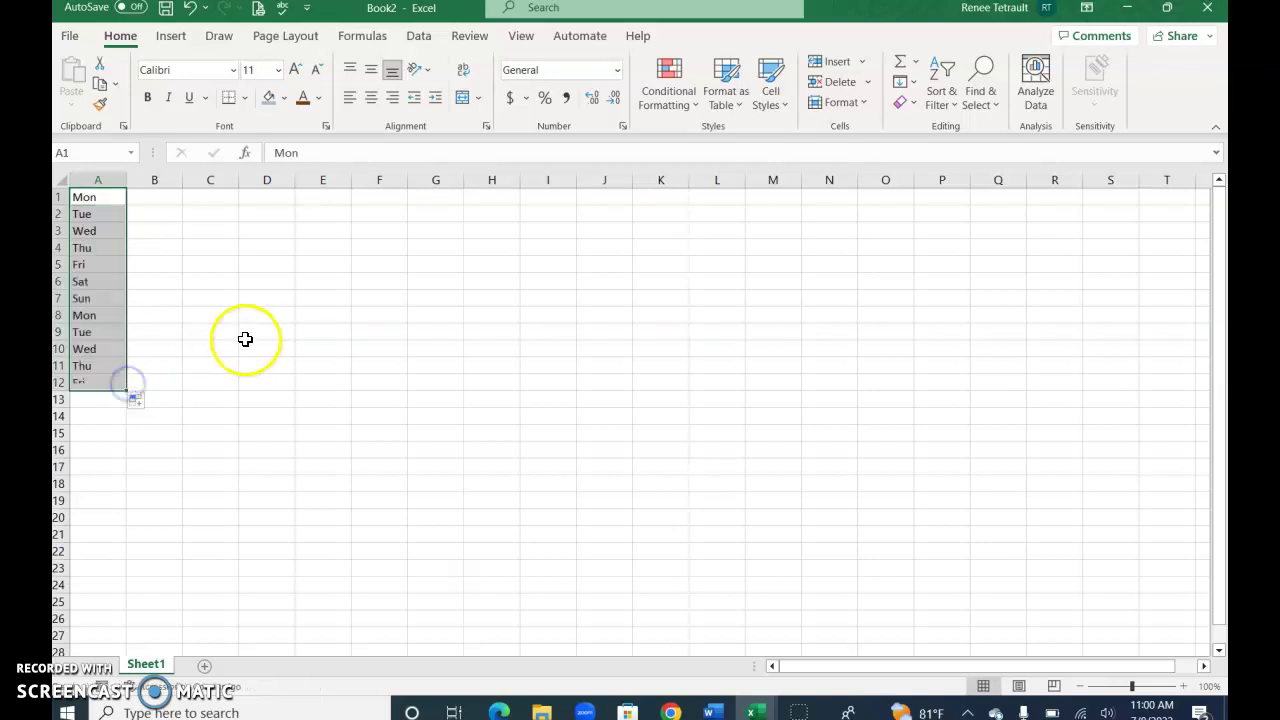
# Step: Enter Monday in B1, fill it to Friday in B12, and AutoFit column B
pyautogui.click(150, 198)
pyautogui.write('M')
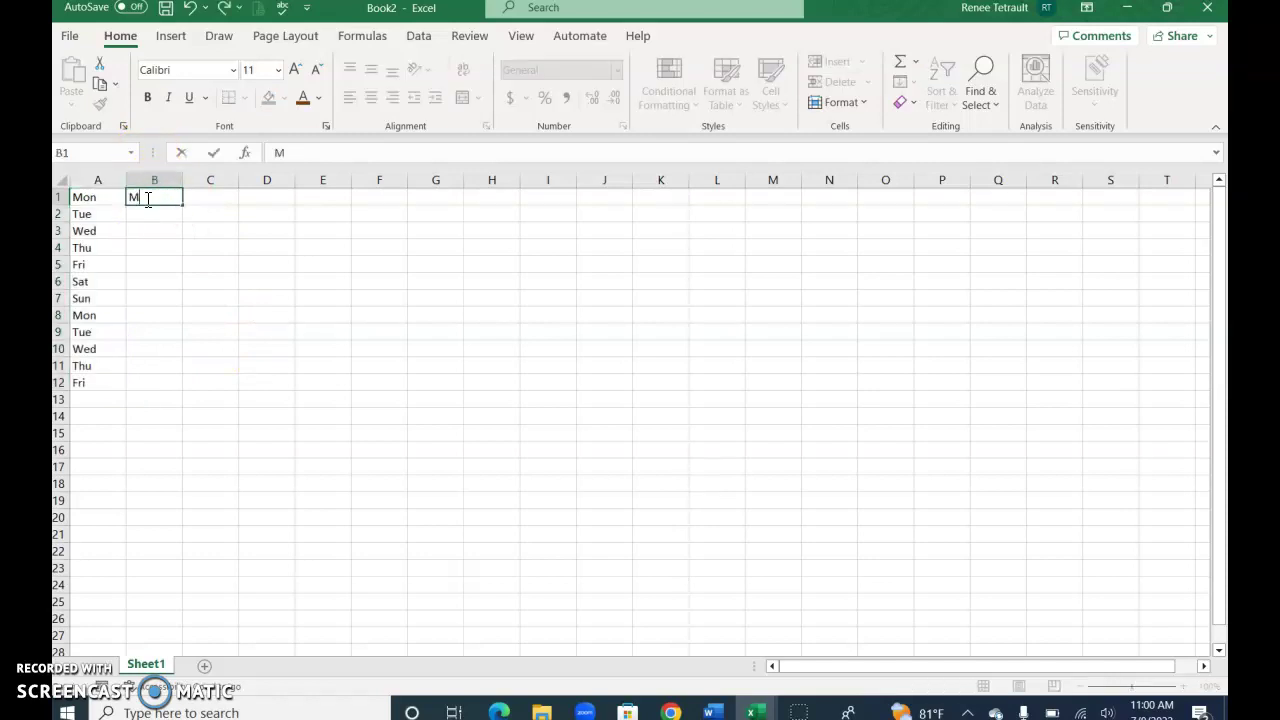
pyautogui.write('onday')
pyautogui.click(187, 177)
pyautogui.press('Return')
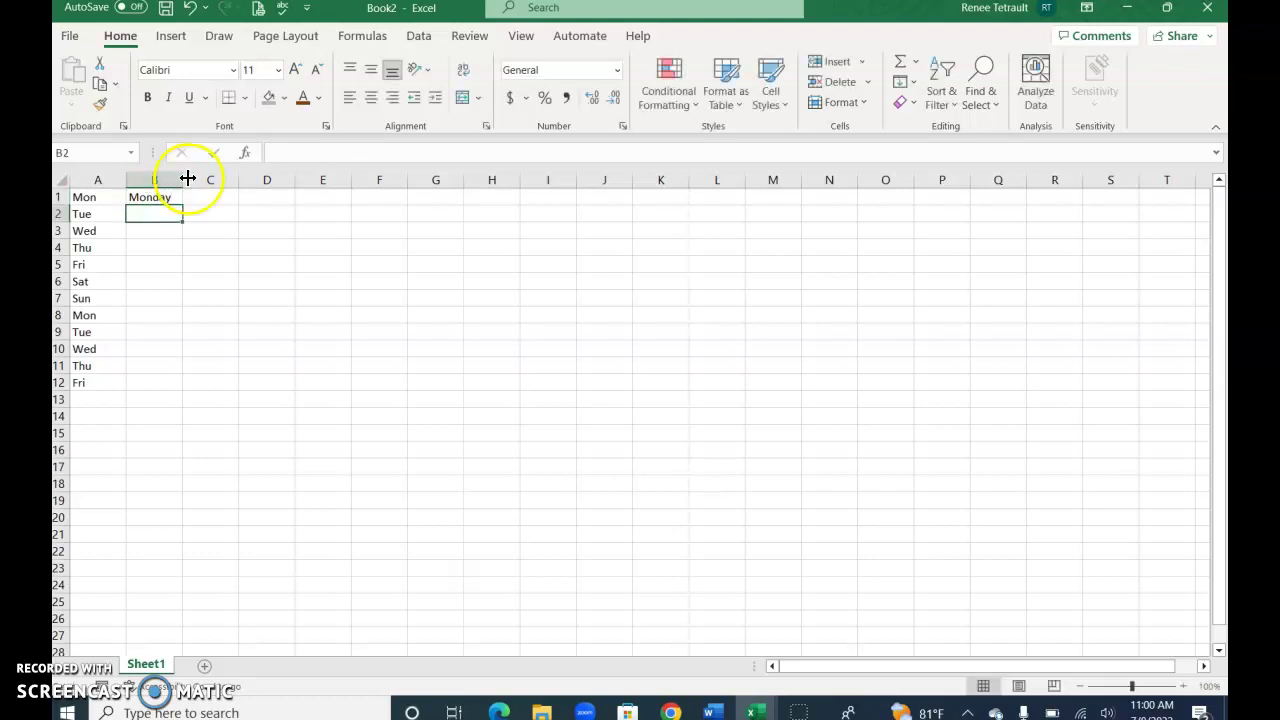
pyautogui.press('Up')
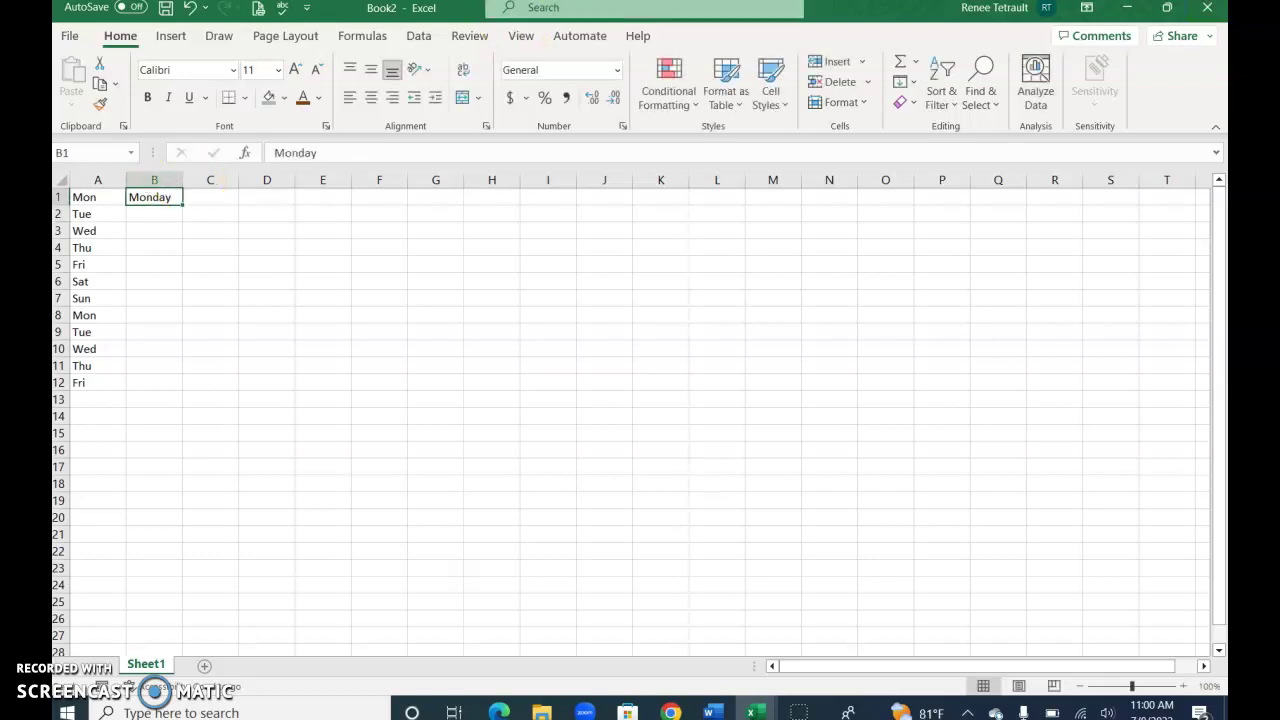
pyautogui.moveTo(182, 205); pyautogui.dragTo(187, 389)
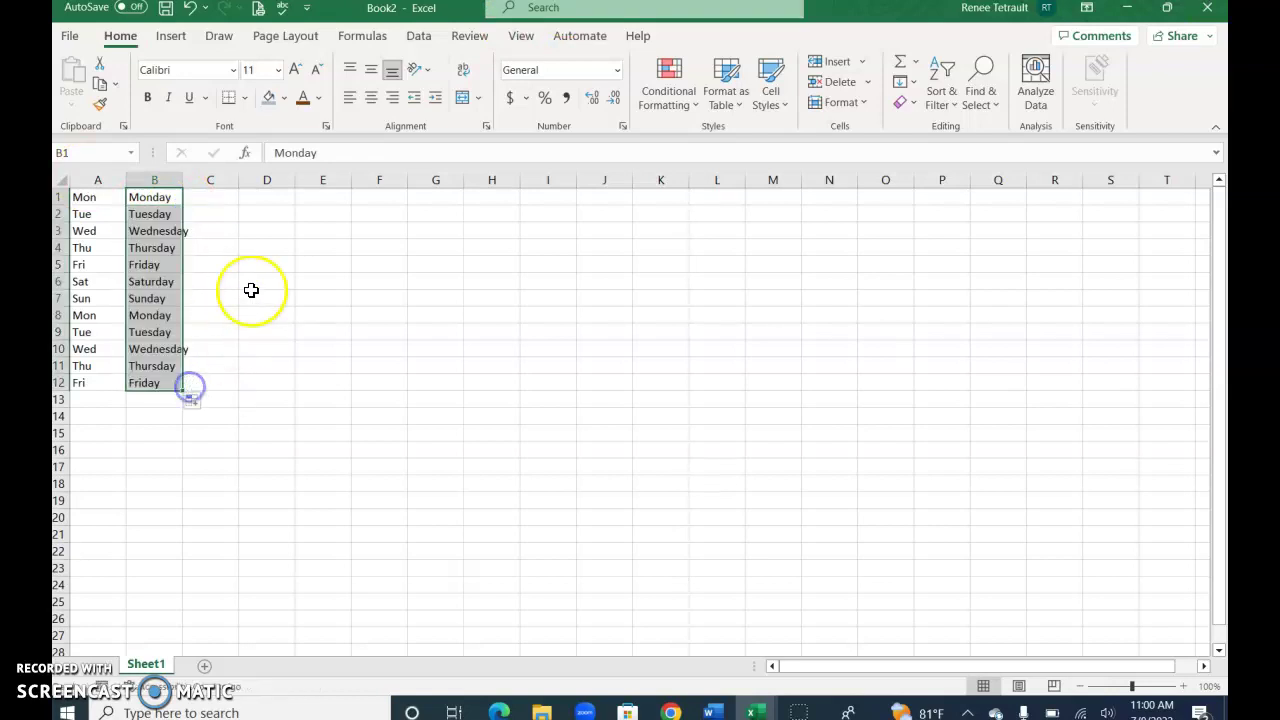
pyautogui.doubleClick(182, 179)
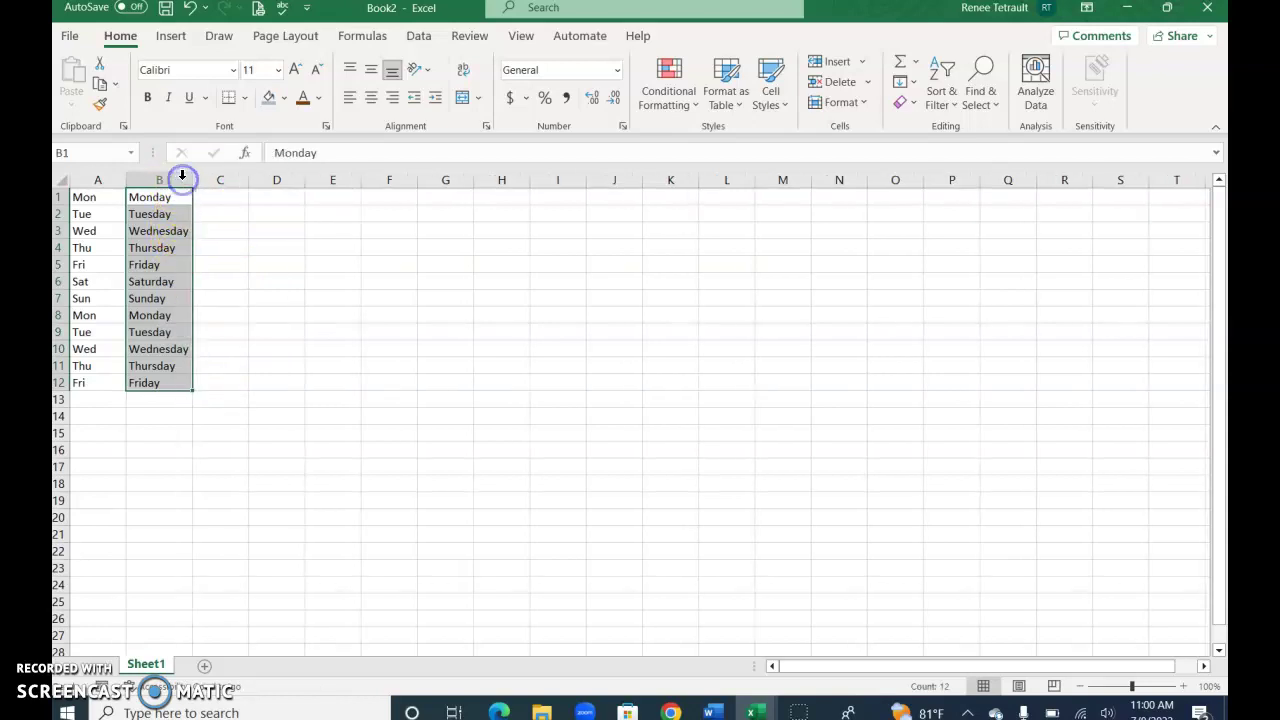
# Step: Enter Monday in C1 and fill down to C7 using Copy Cells instead of a series
pyautogui.click(205, 199)
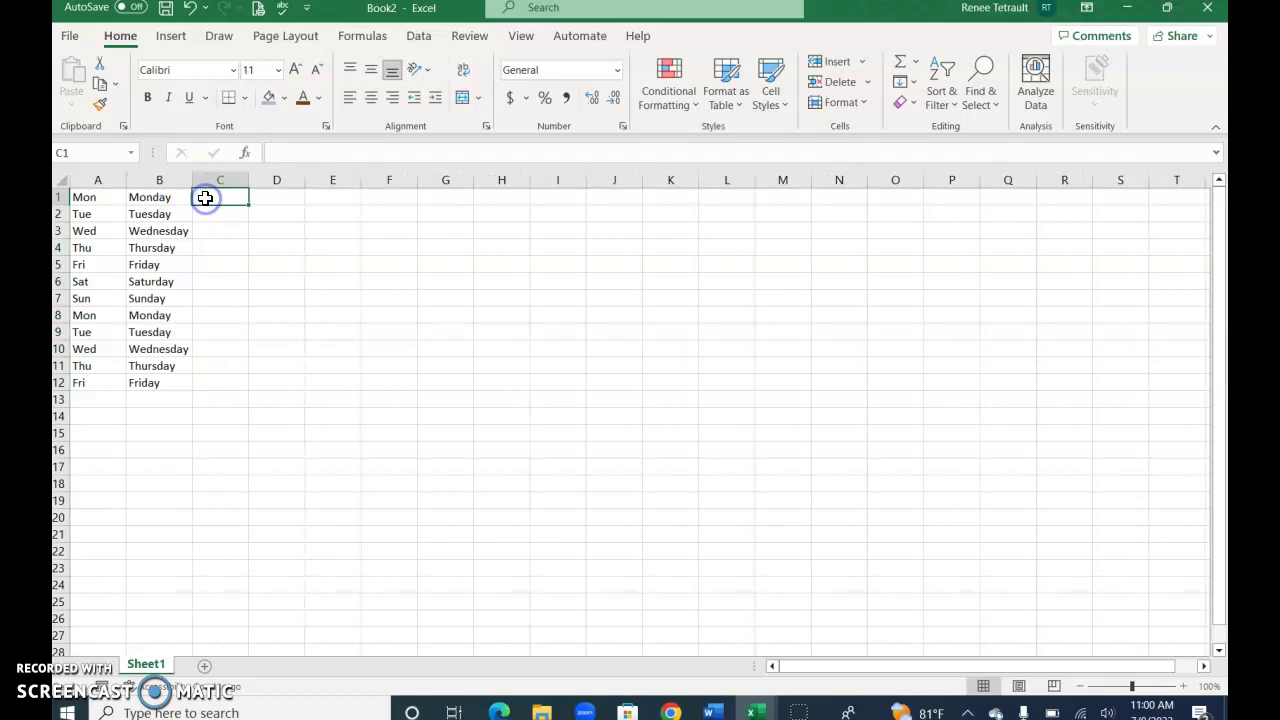
pyautogui.write('Monday')
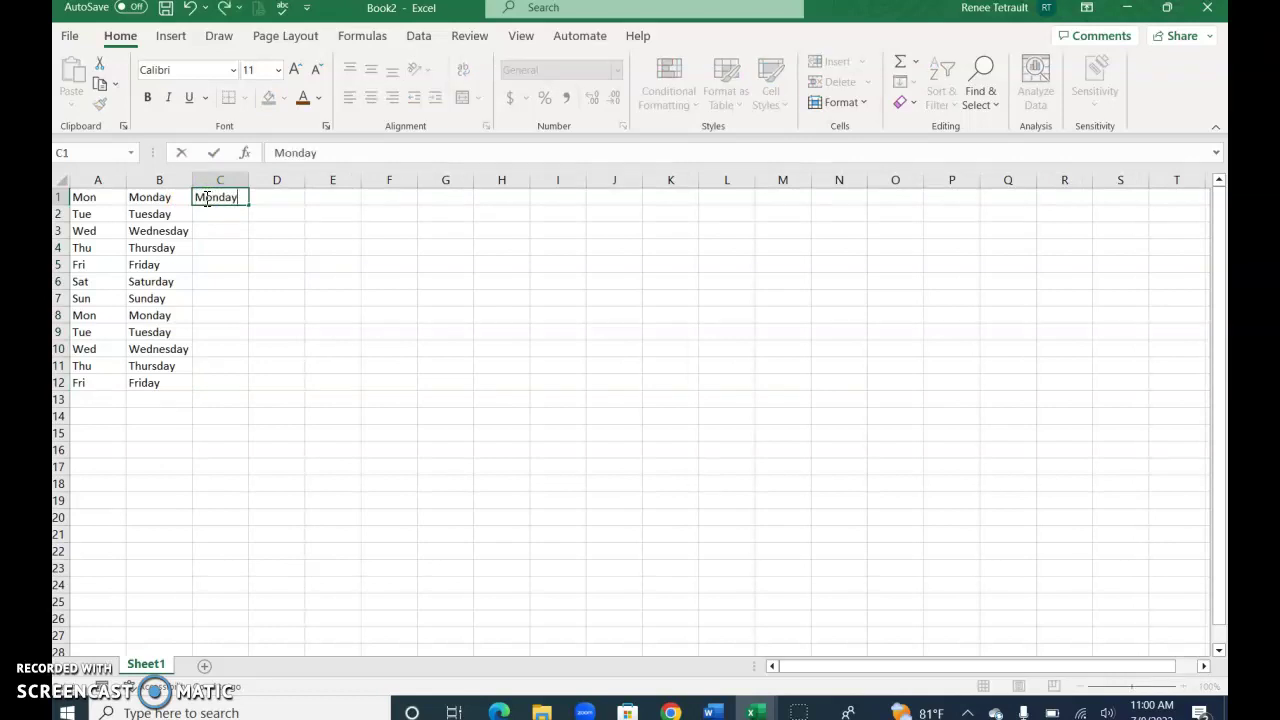
pyautogui.hotkey('ctrl', 'Return')
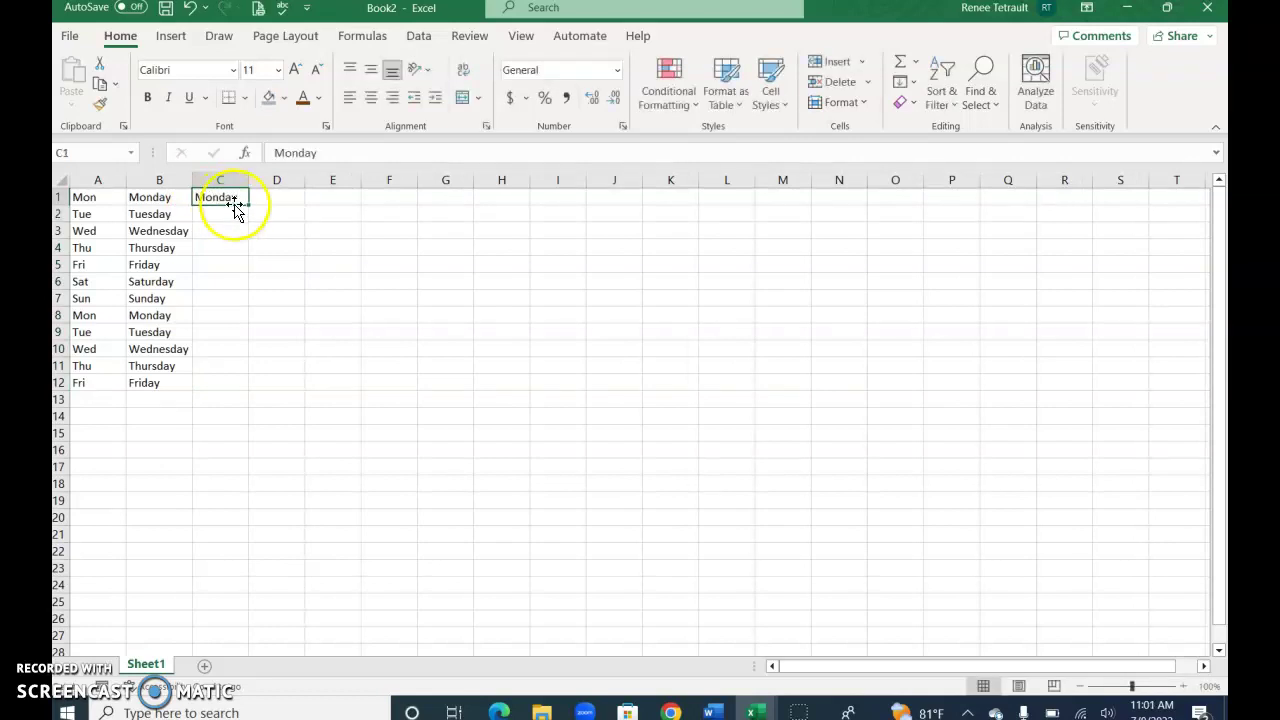
pyautogui.moveTo(248, 204); pyautogui.dragTo(249, 306)
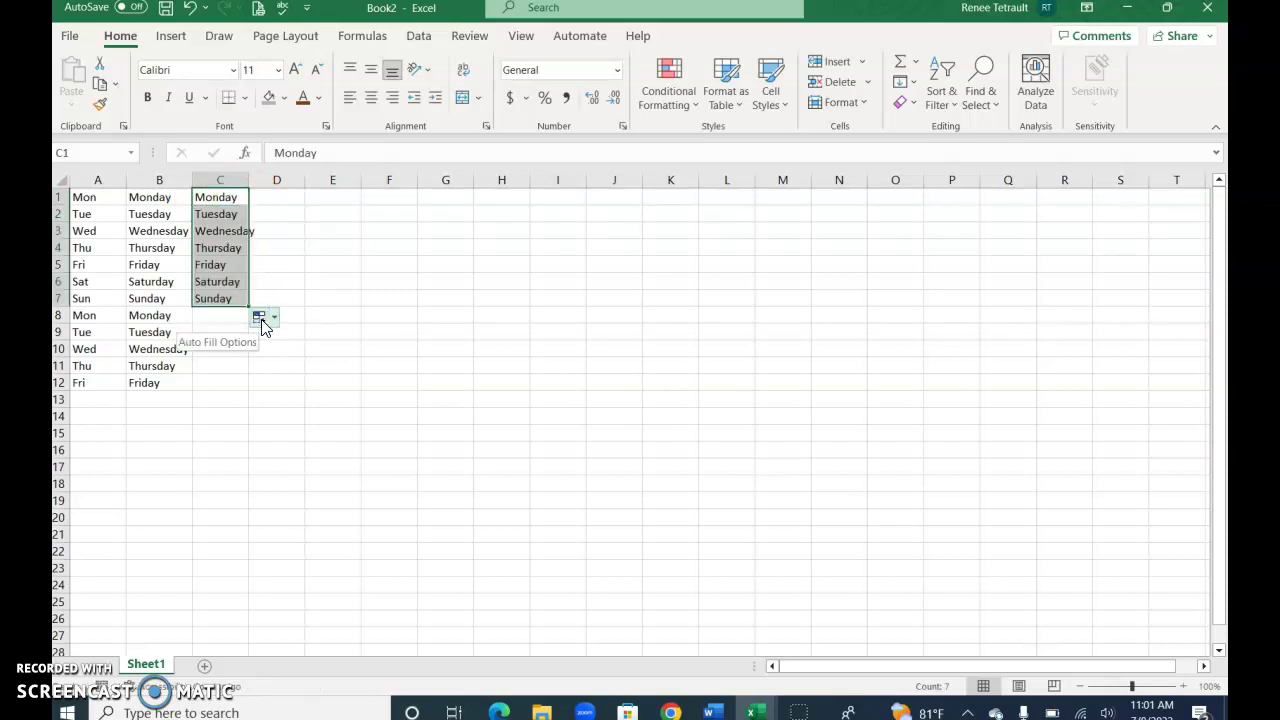
pyautogui.click(263, 321)
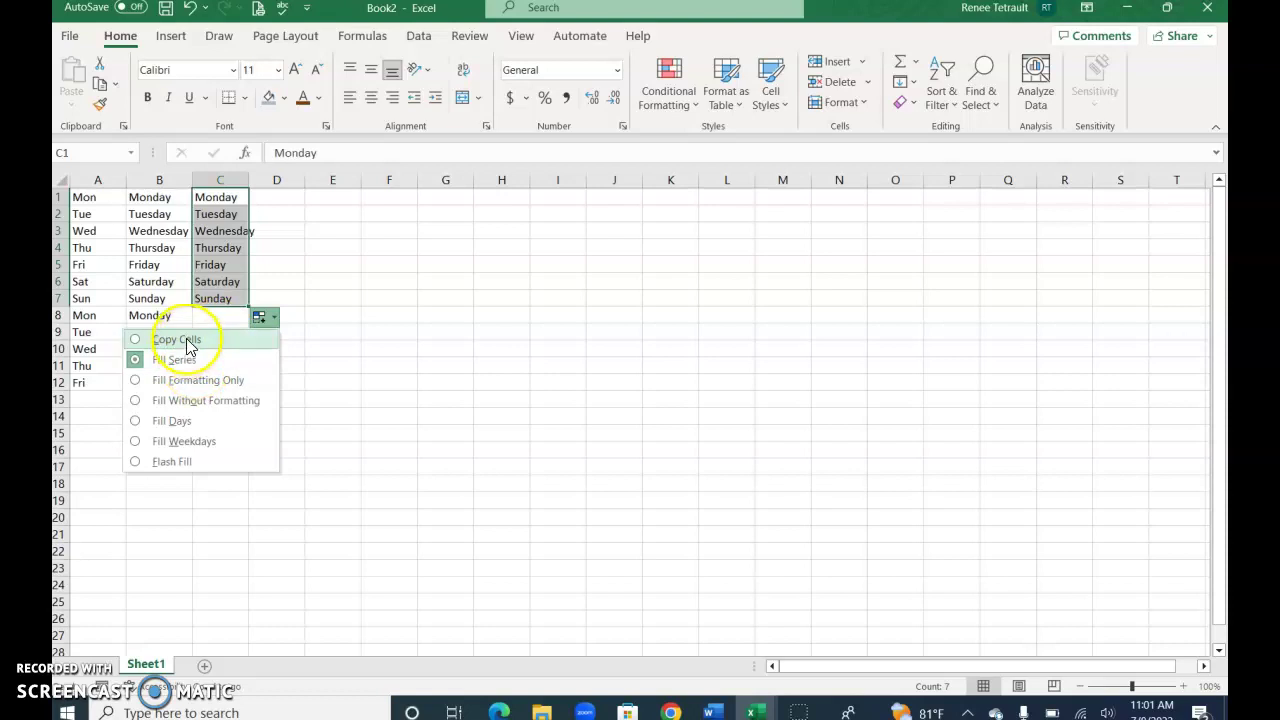
pyautogui.click(189, 342)
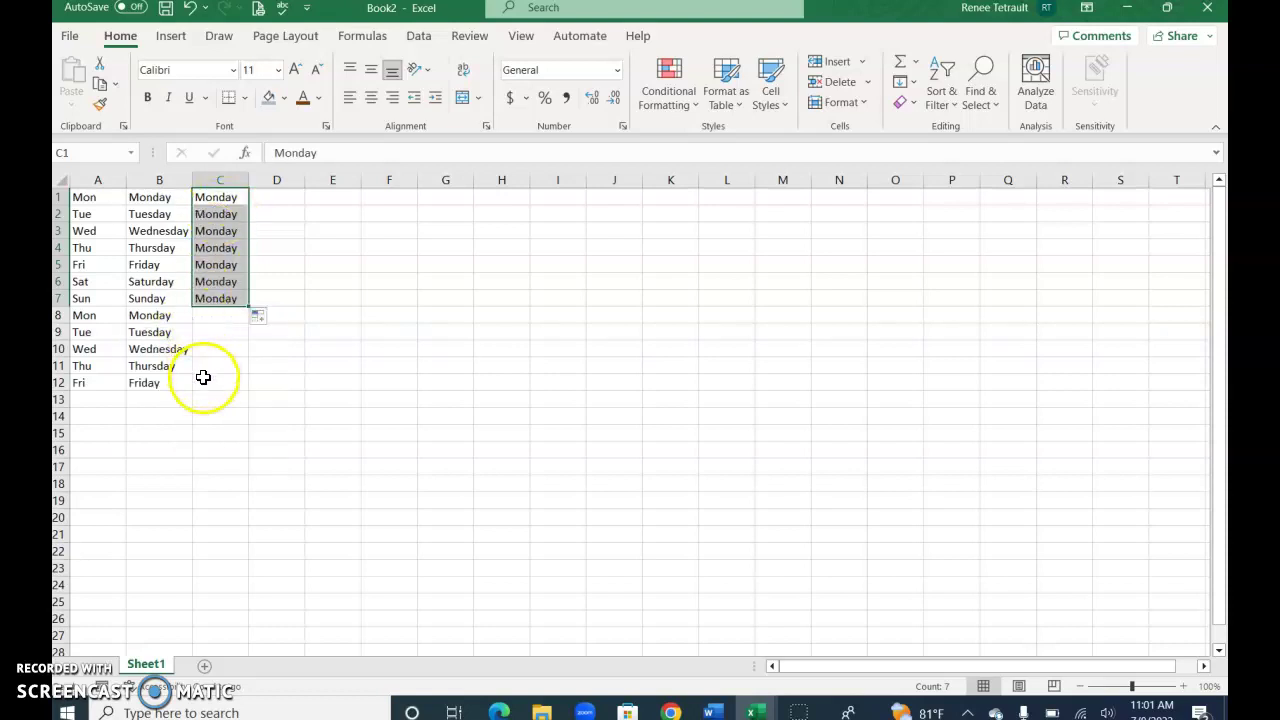
# Step: Fill row 15 with Jan–Dec and row 16 with January–December
pyautogui.click(98, 434)
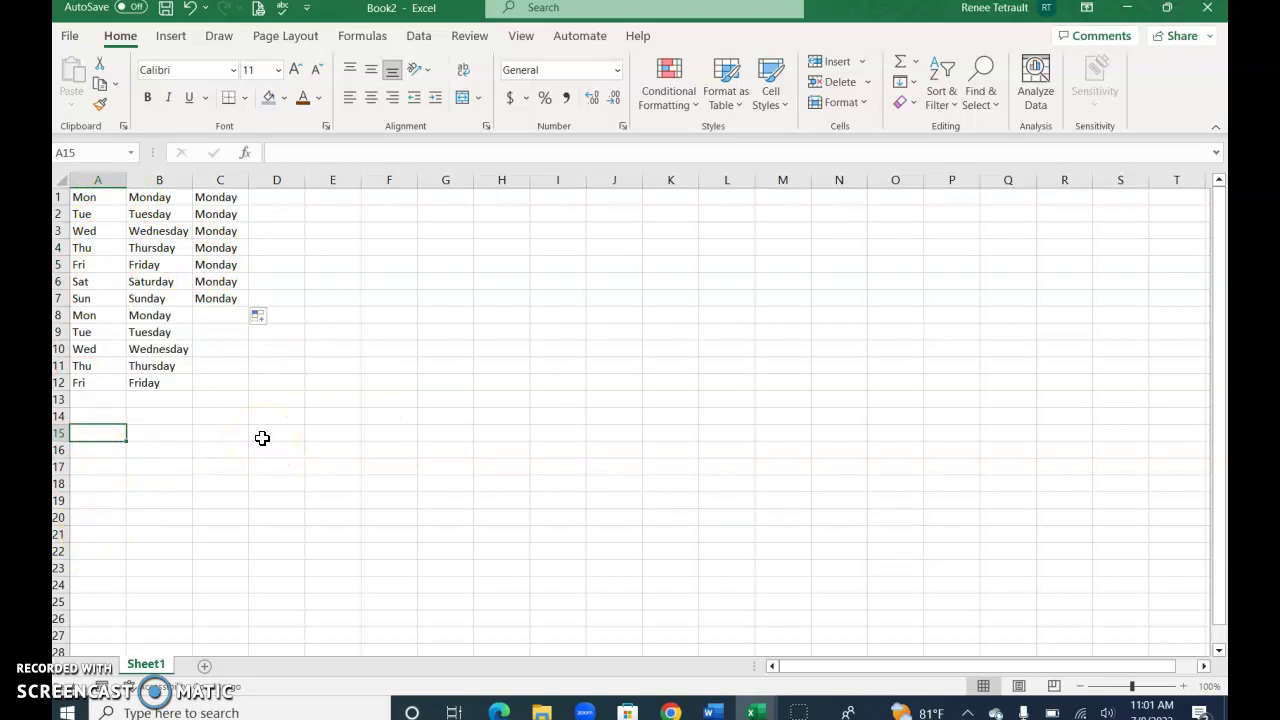
pyautogui.write('Jan')
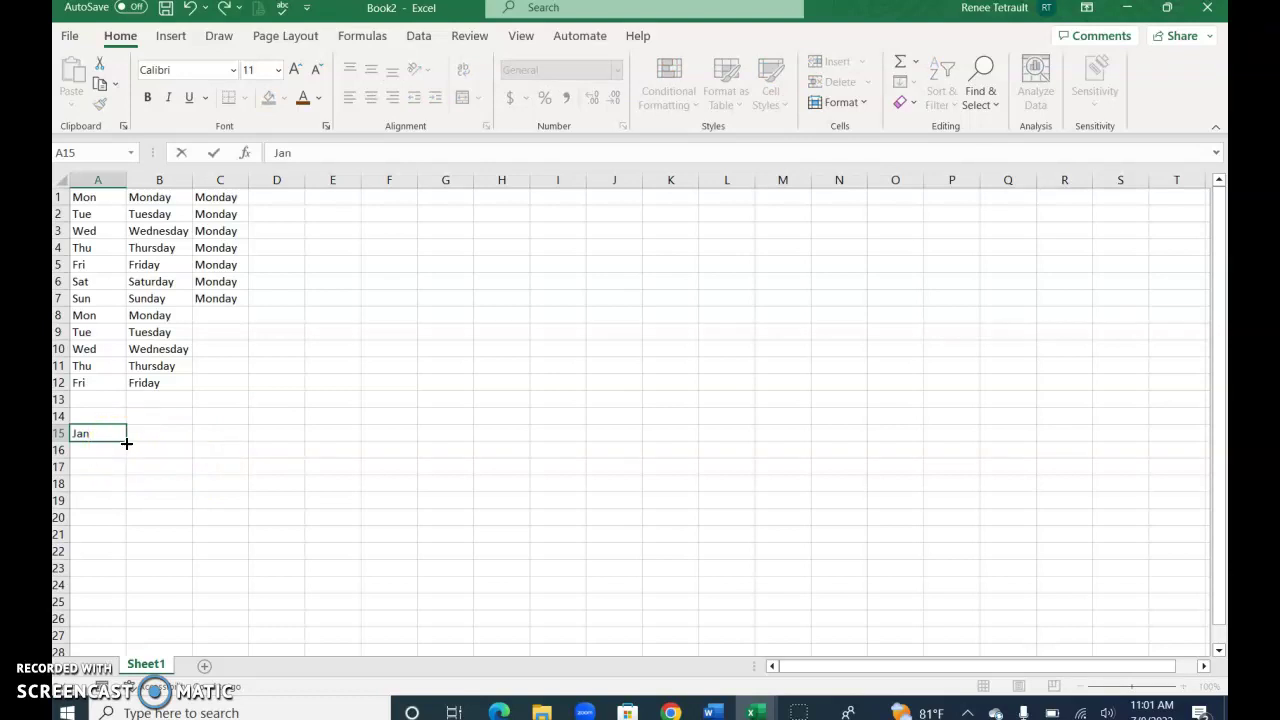
pyautogui.moveTo(126, 443); pyautogui.dragTo(774, 449)
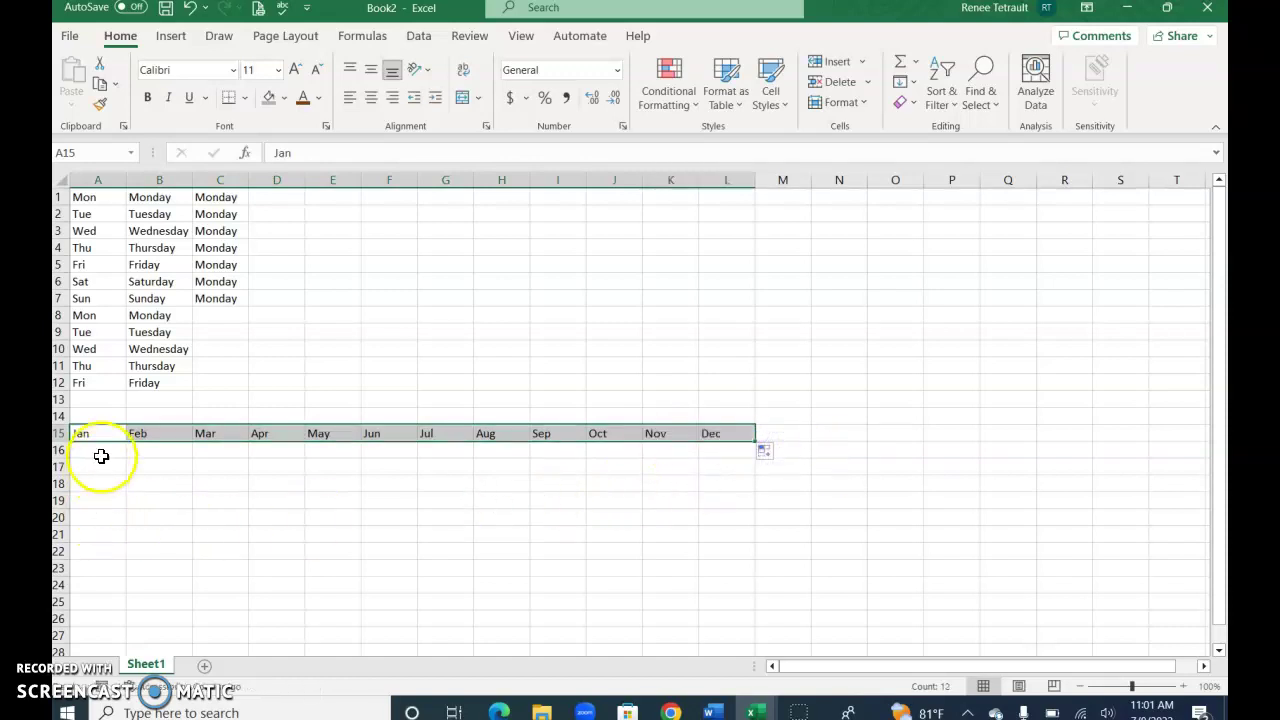
pyautogui.click(101, 456)
pyautogui.write('Jan')
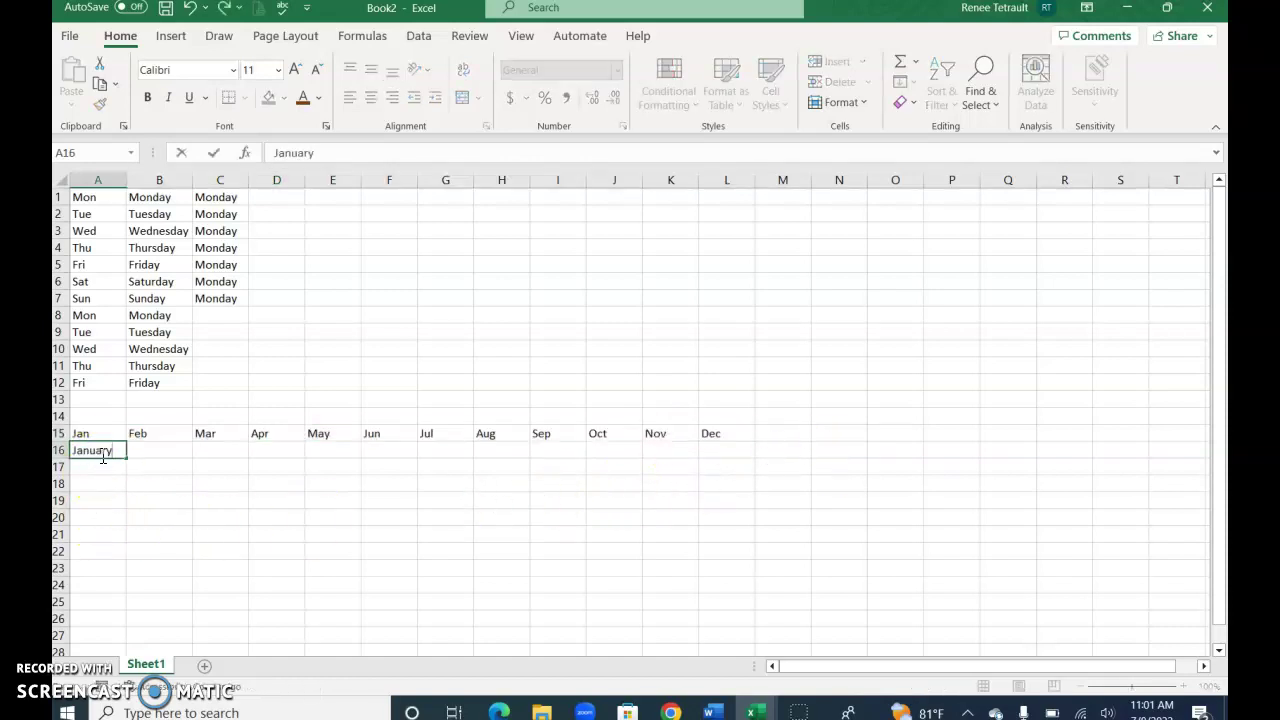
pyautogui.write('uary')
pyautogui.click(127, 457)
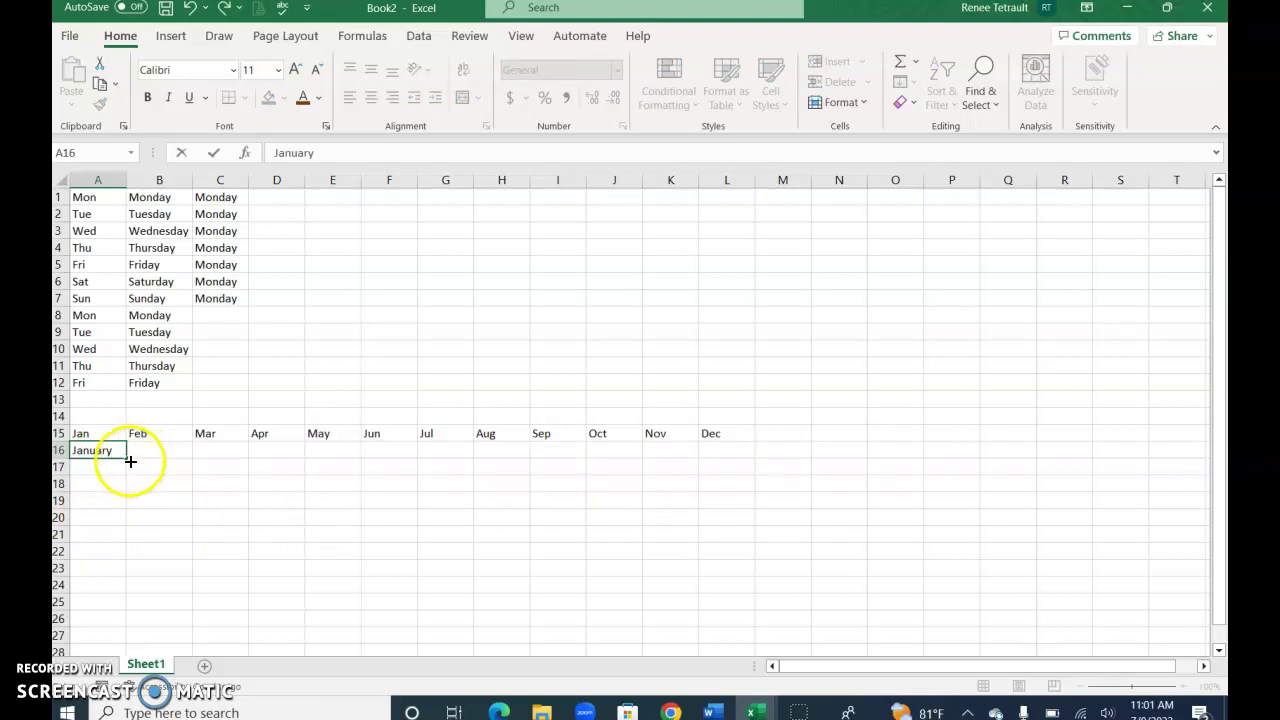
pyautogui.moveTo(130, 460); pyautogui.dragTo(740, 446)
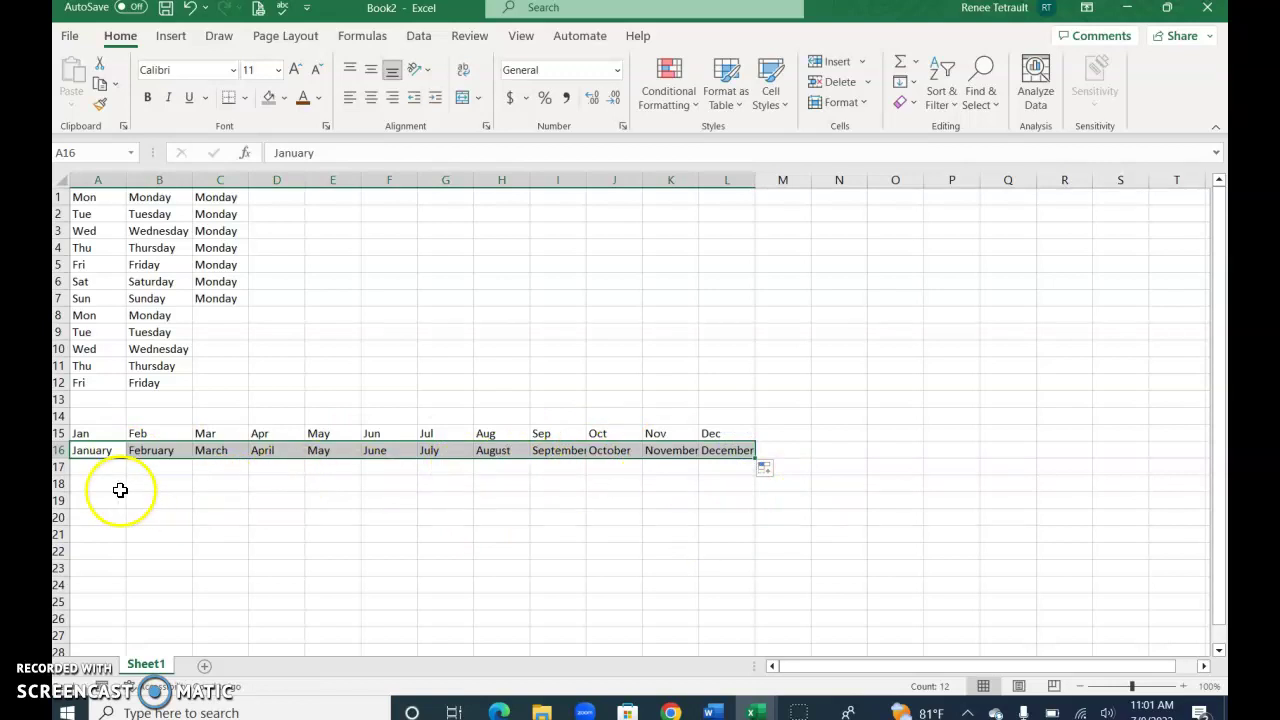
# Step: Enter January in A17 and copy it across A17:H17 with Copy Cells
pyautogui.click(98, 468)
pyautogui.write('January')
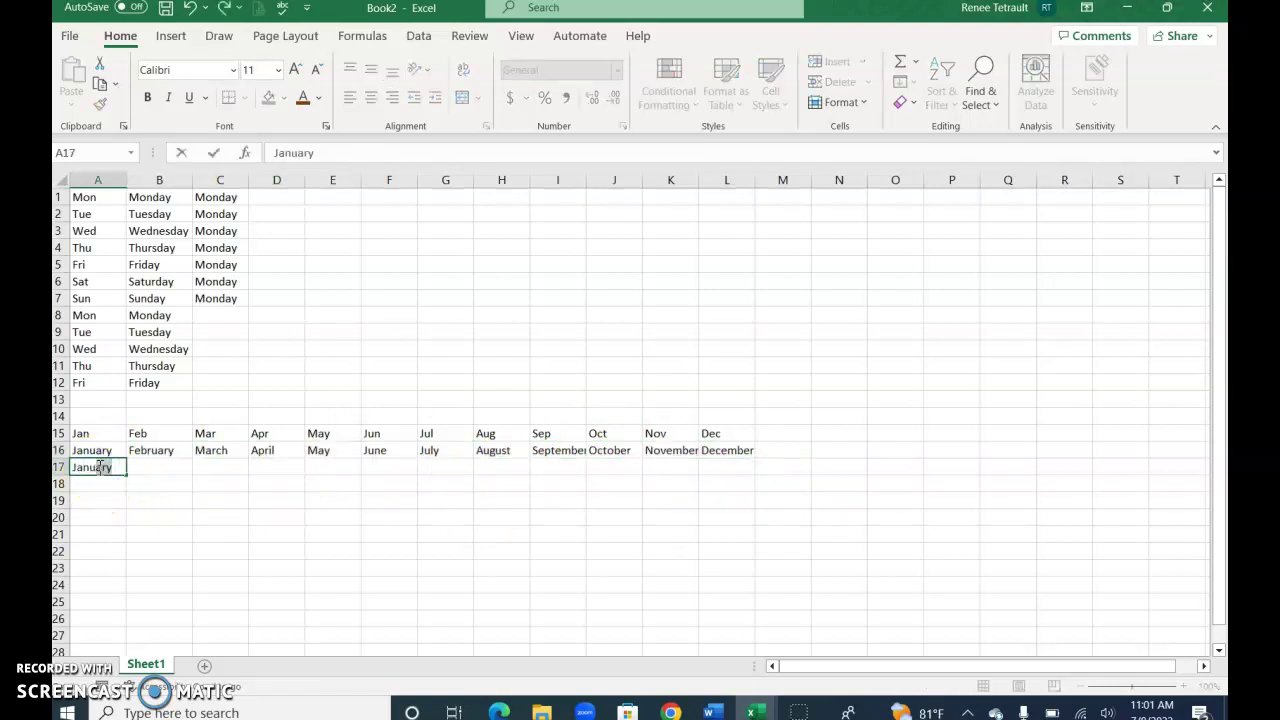
pyautogui.click(114, 471)
pyautogui.moveTo(126, 476); pyautogui.dragTo(526, 504)
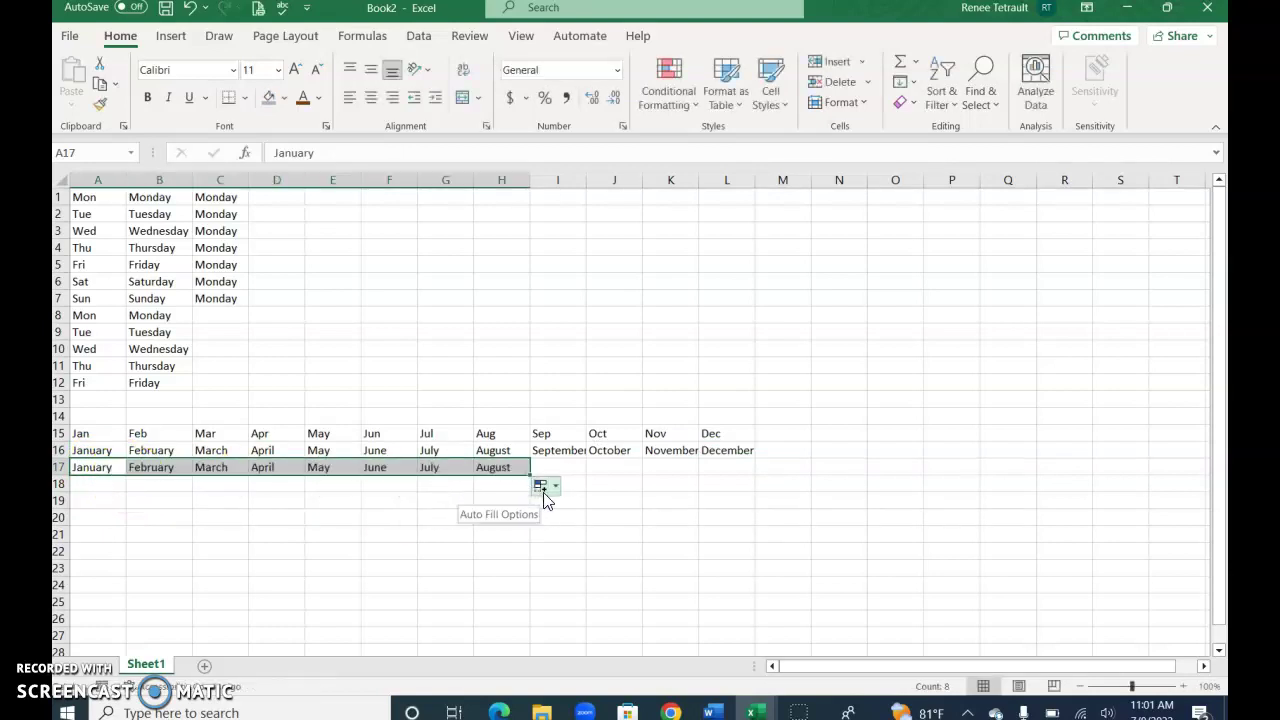
pyautogui.click(543, 490)
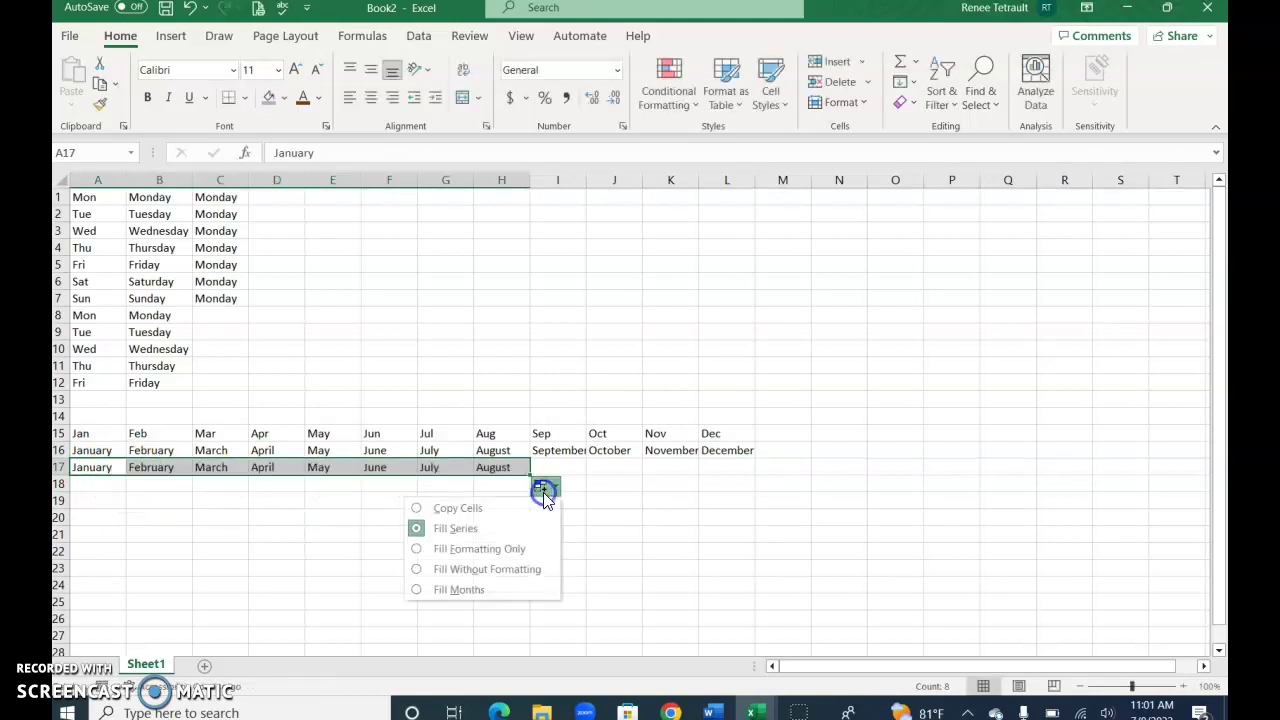
pyautogui.click(466, 506)
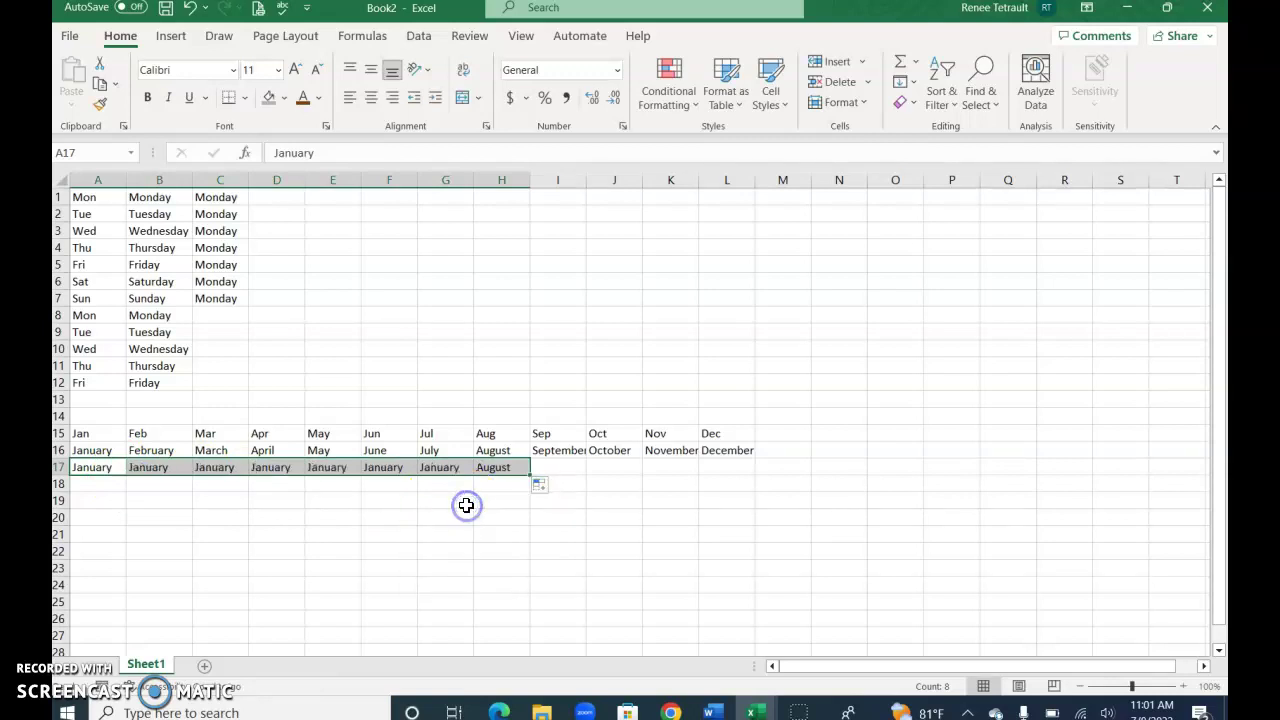
pyautogui.click(91, 504)
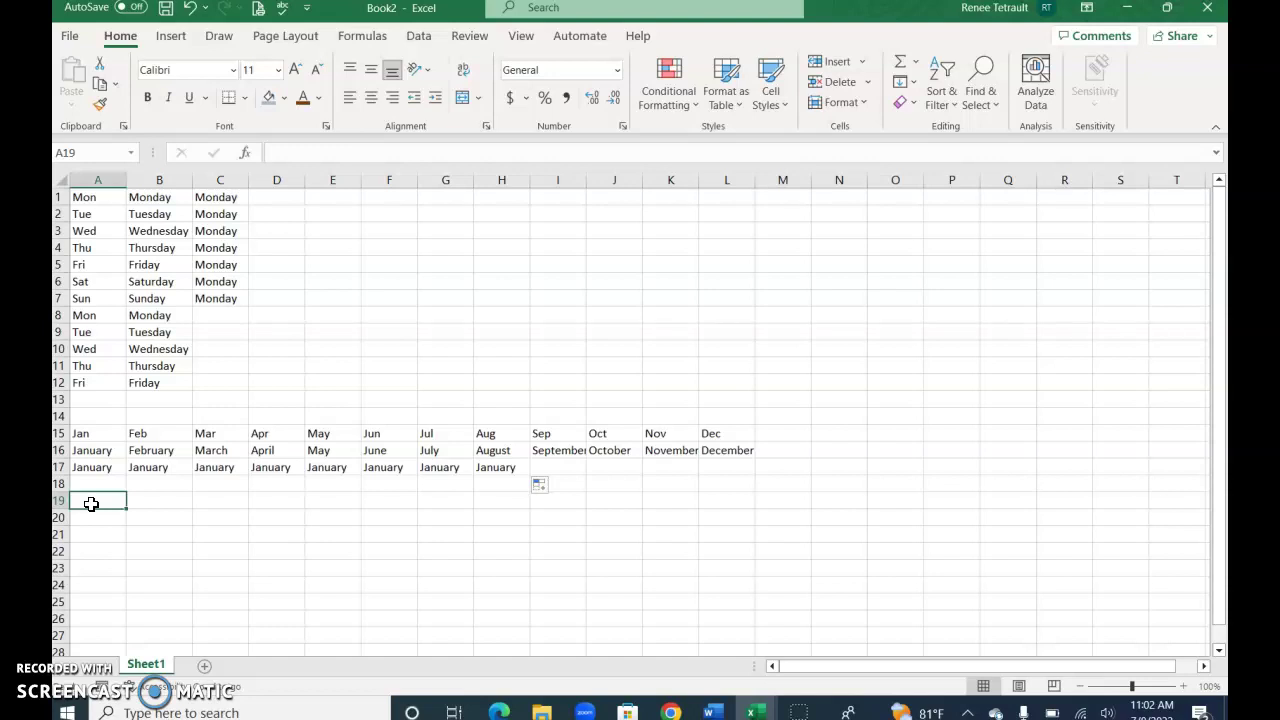
# Step: Enter Quiz 1 in A19 and Week 1 in A21, filling each across to column F
pyautogui.write('Quiz 1')
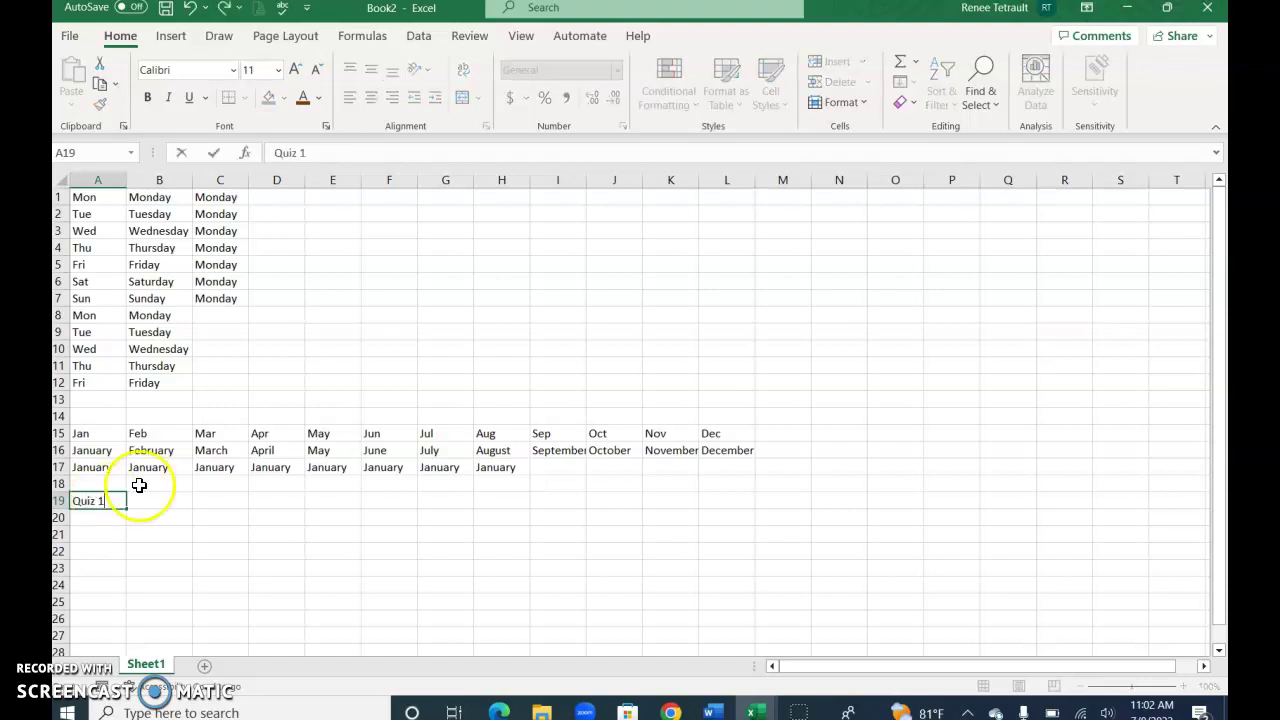
pyautogui.moveTo(128, 510); pyautogui.dragTo(410, 504)
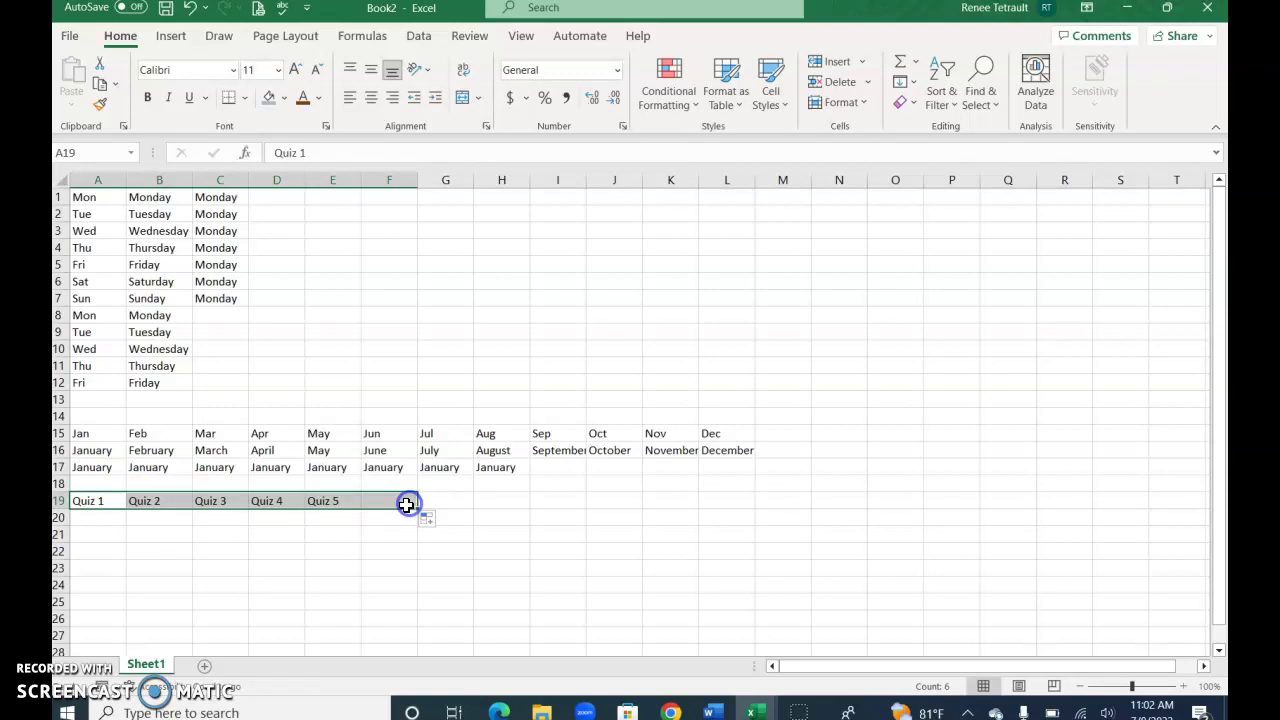
pyautogui.click(94, 530)
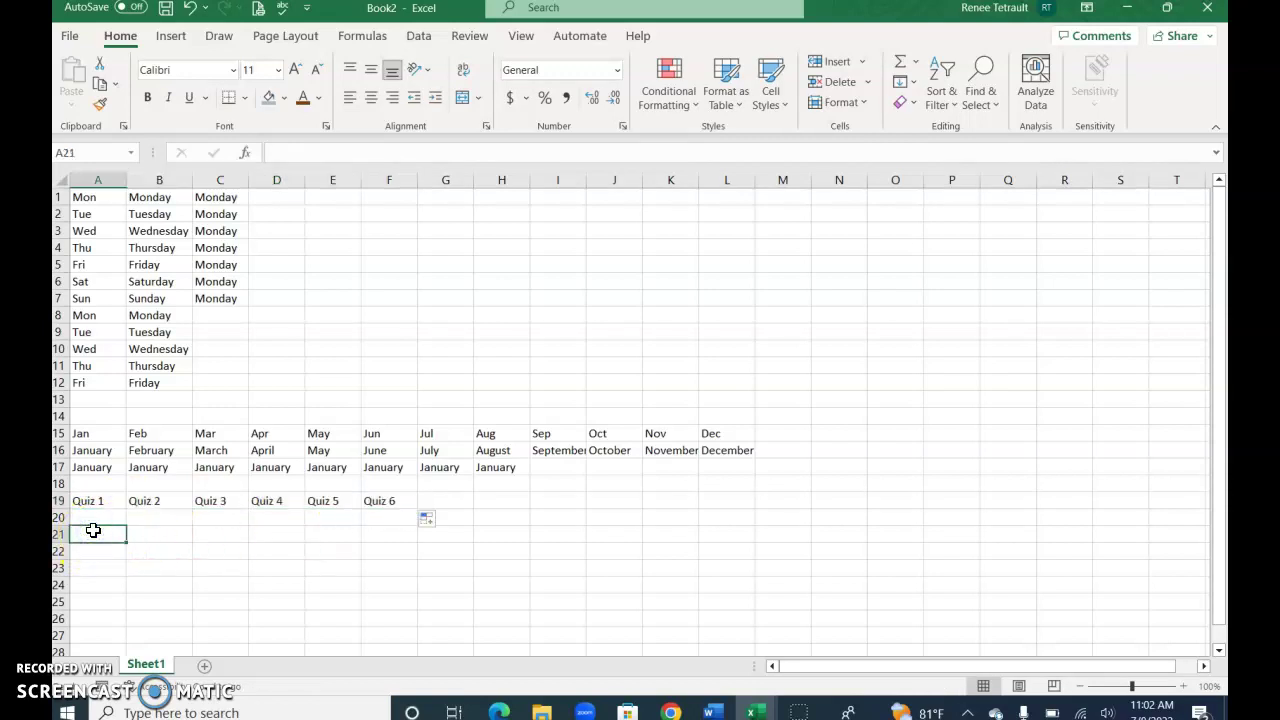
pyautogui.write('Week 1')
pyautogui.click(100, 537)
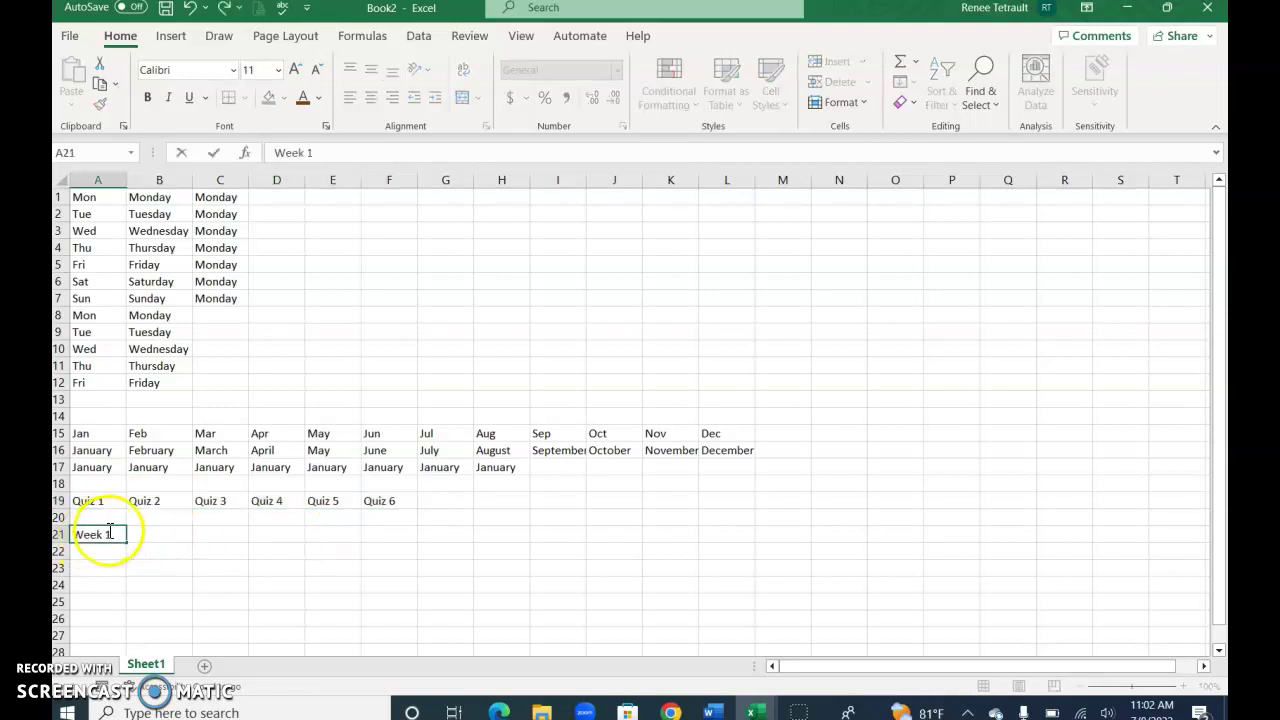
pyautogui.moveTo(126, 541); pyautogui.dragTo(420, 557)
# Step: Enter STCC 1 in A23, undoing its AutoCorrect, and fill to STCC 6 in F23
pyautogui.click(80, 571)
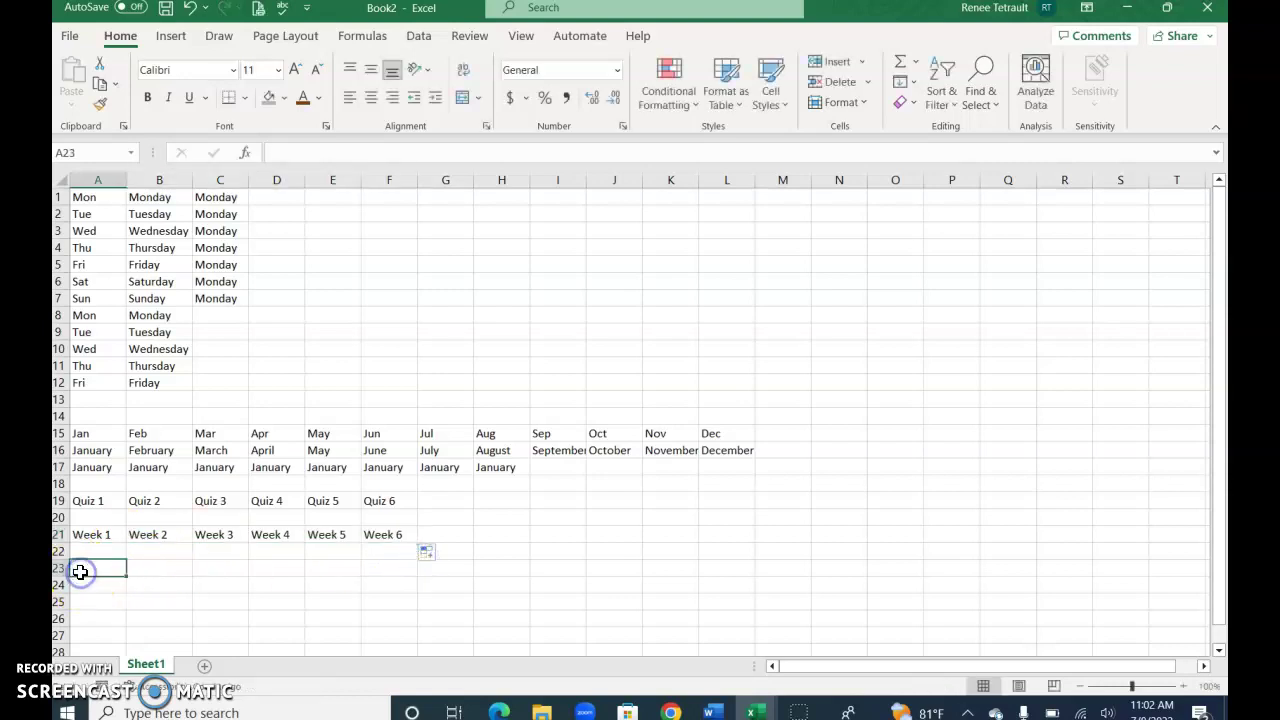
pyautogui.write('STCC')
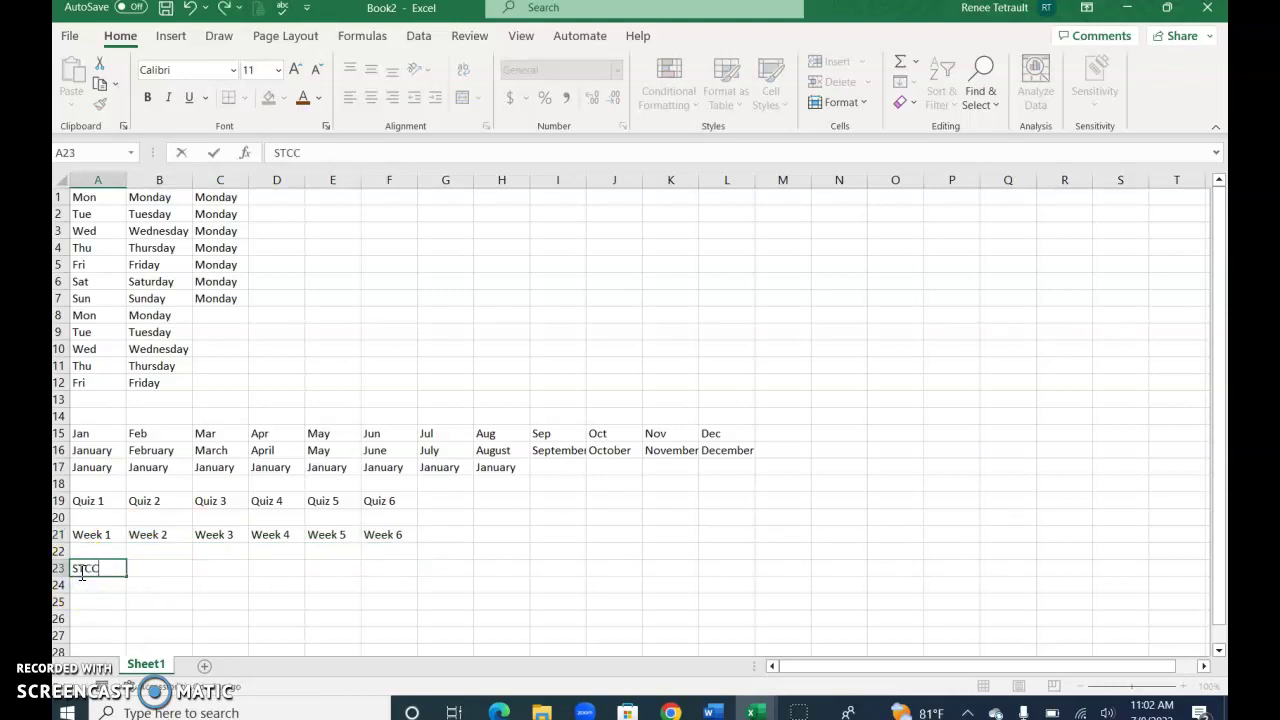
pyautogui.hotkey('ctrl', 'z')
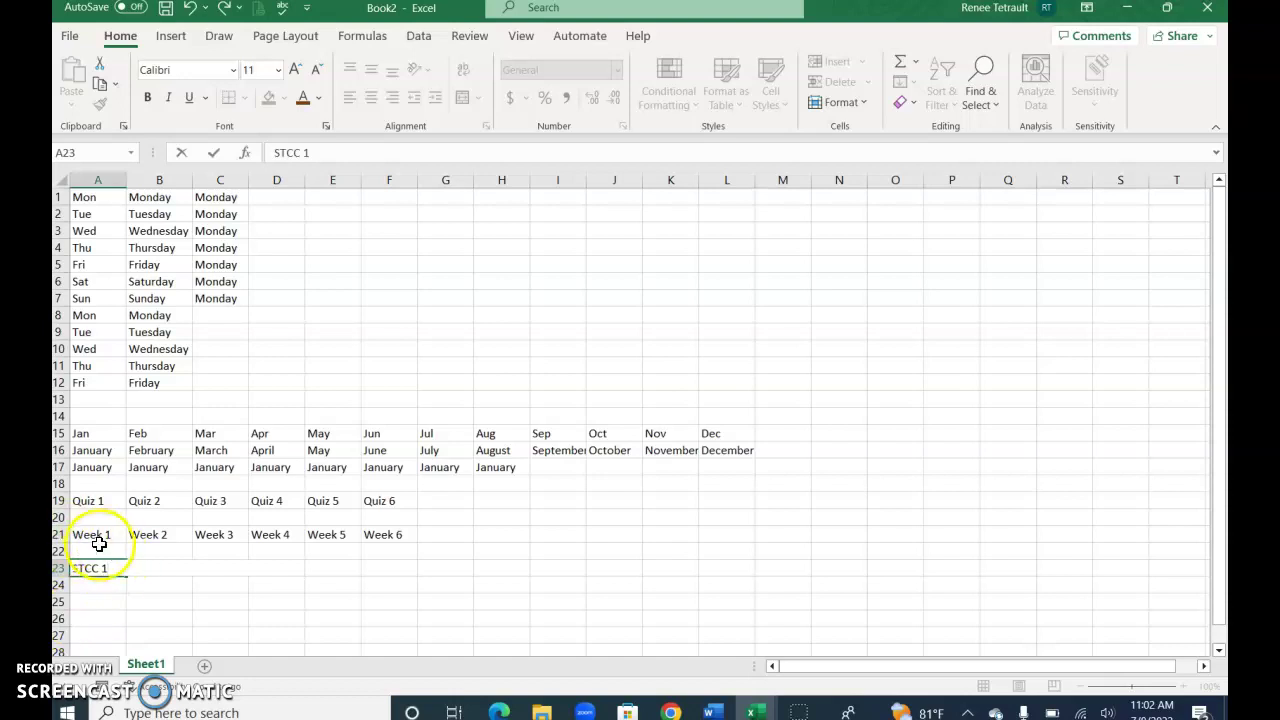
pyautogui.moveTo(127, 576); pyautogui.dragTo(394, 574)
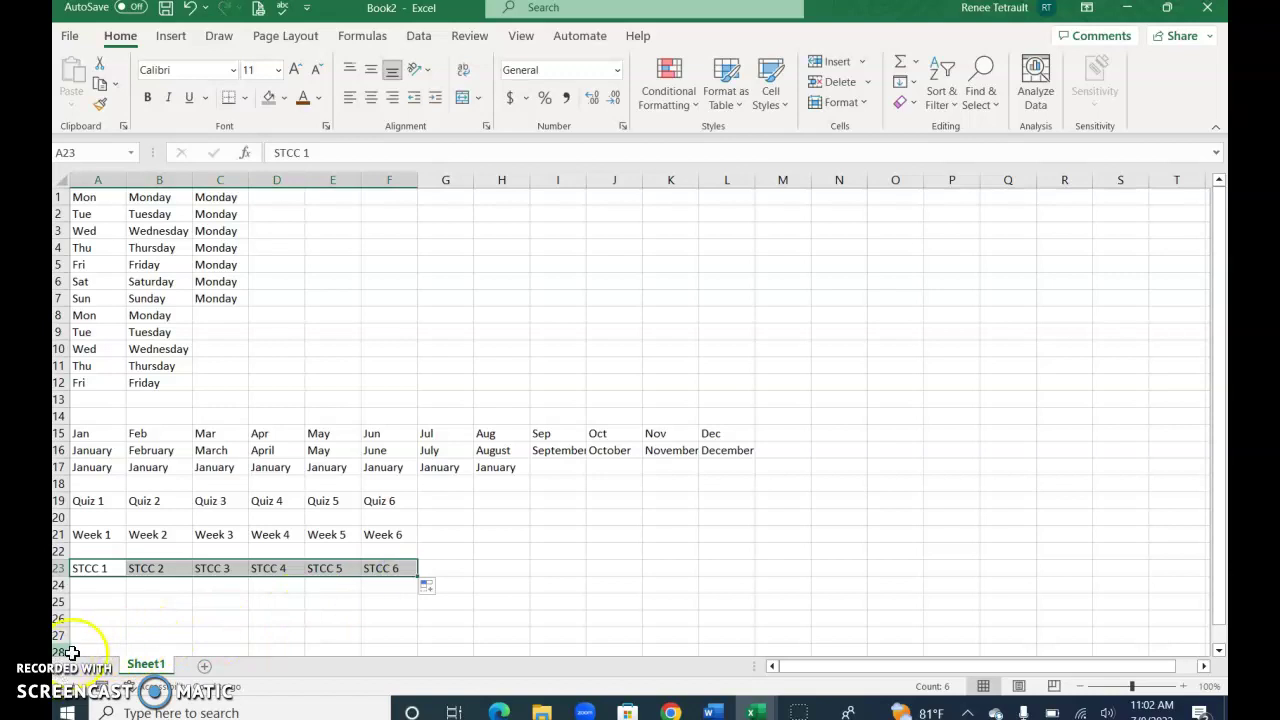
pyautogui.click(89, 605)
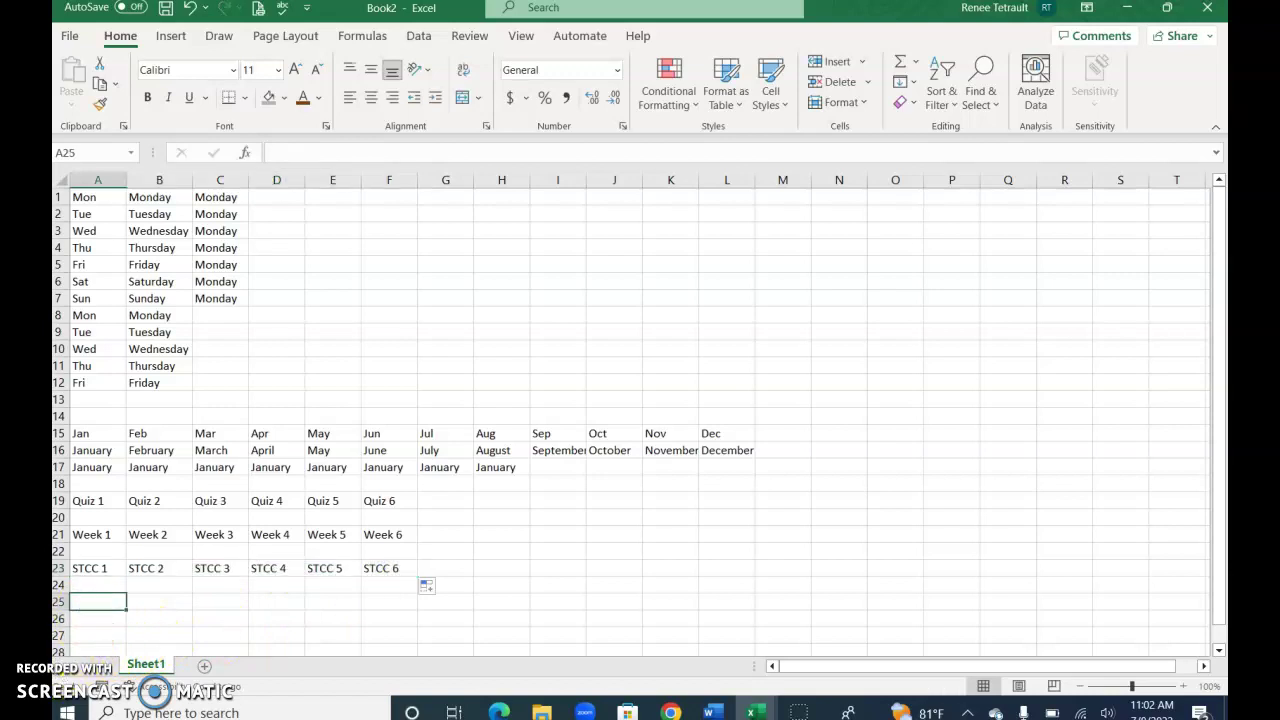
# Step: Enter Qtr. 1 in A25 and fill it to H25, cycling Qtr. 1–Qtr. 4 twice
pyautogui.write('Qtr. 1')
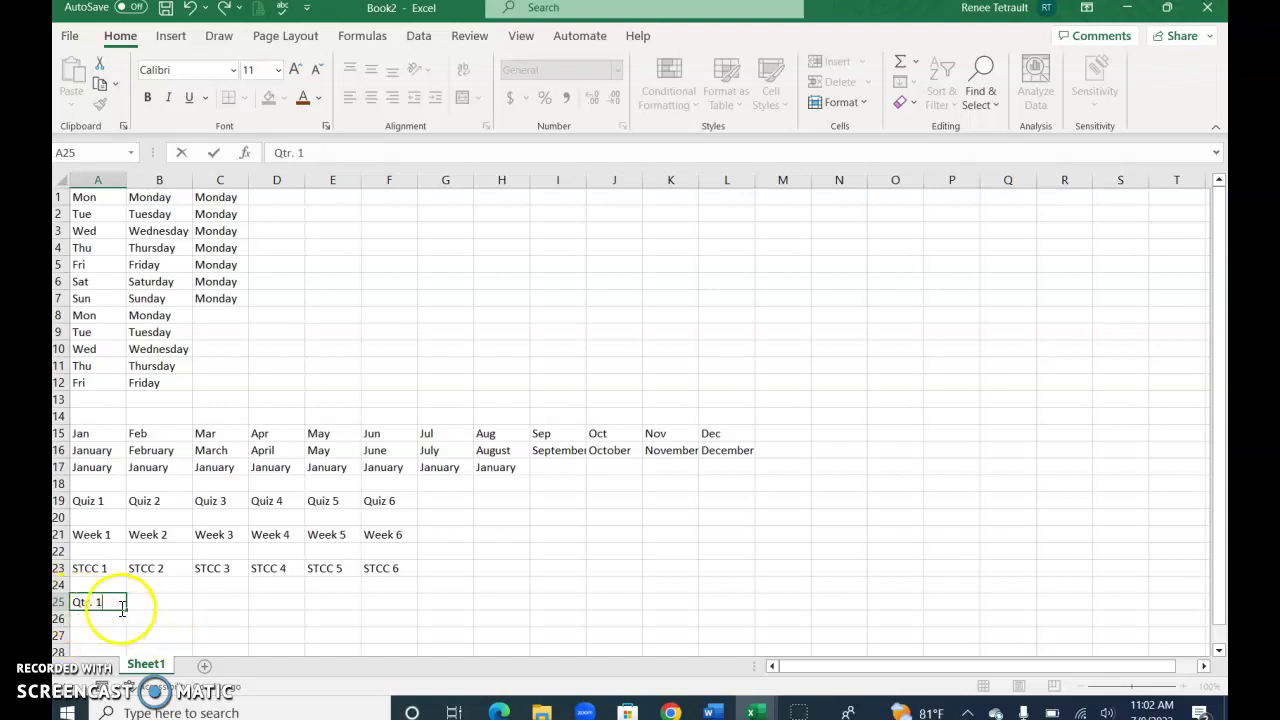
pyautogui.moveTo(127, 612); pyautogui.dragTo(506, 611)
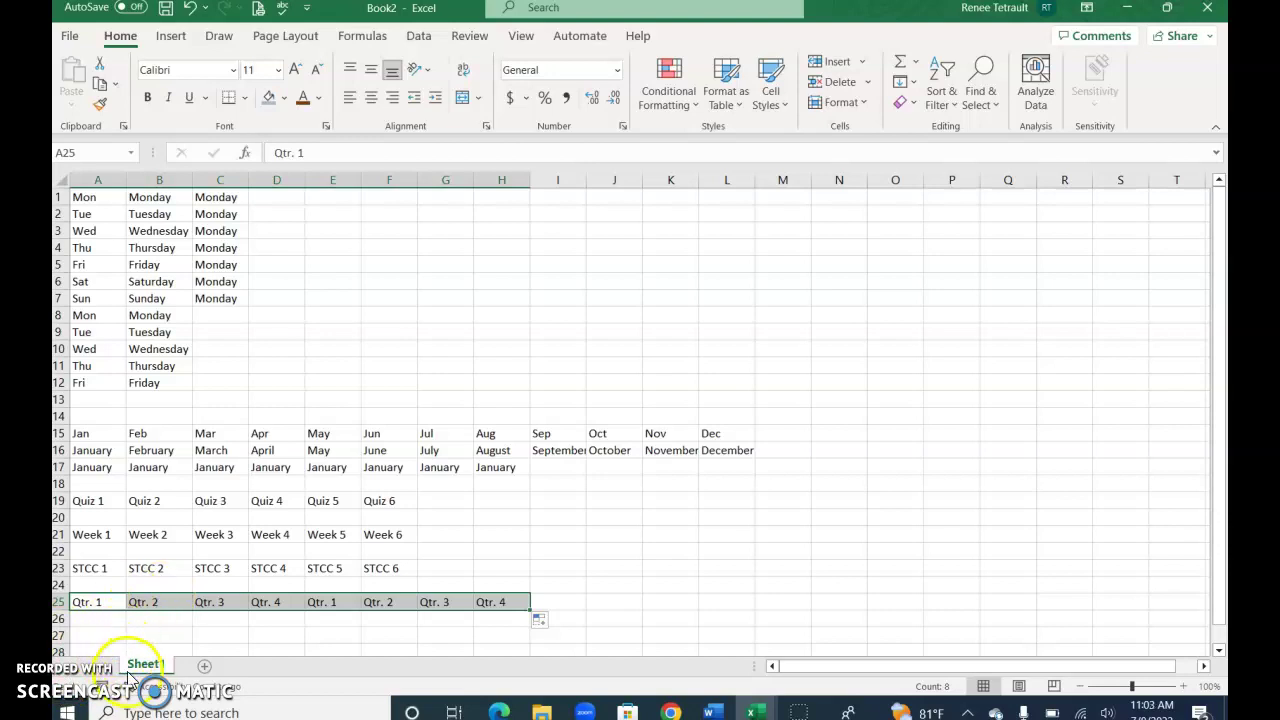
pyautogui.scroll(-2, 172, 665)
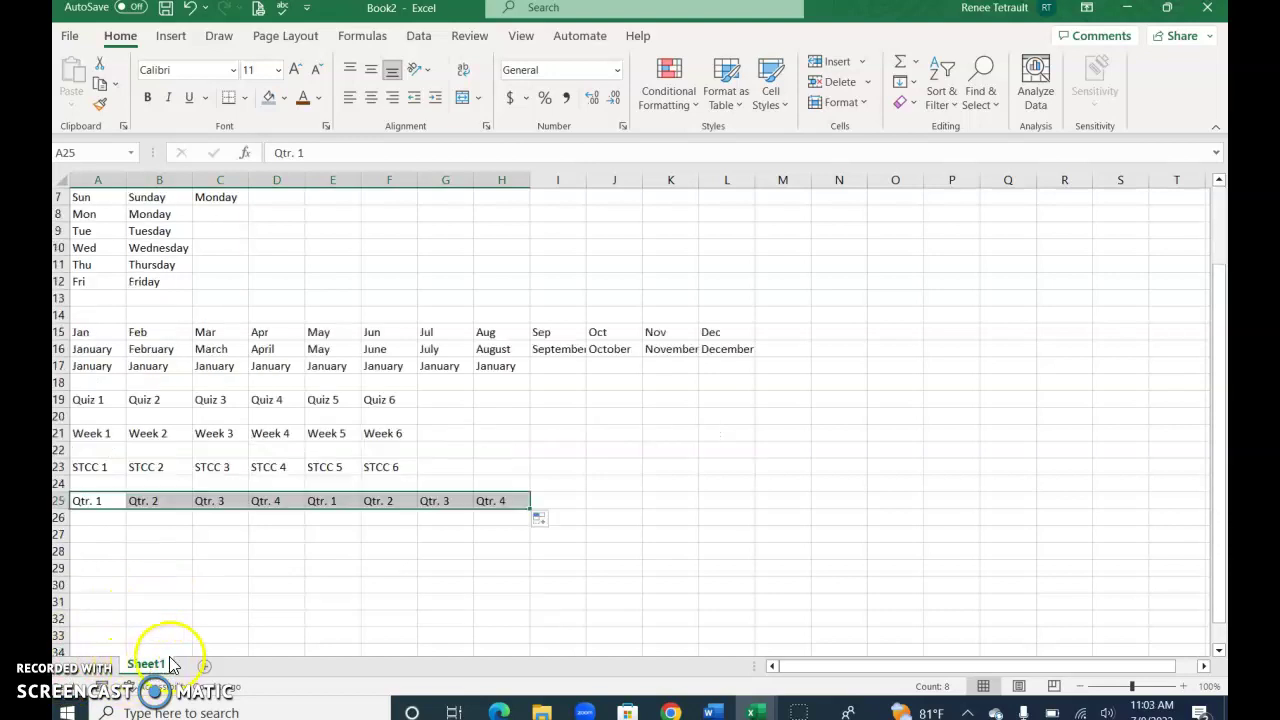
# Step: Enter 1 in A27, fill down to A33, and switch to Fill Series to count 1–7
pyautogui.click(98, 535)
pyautogui.write('1')
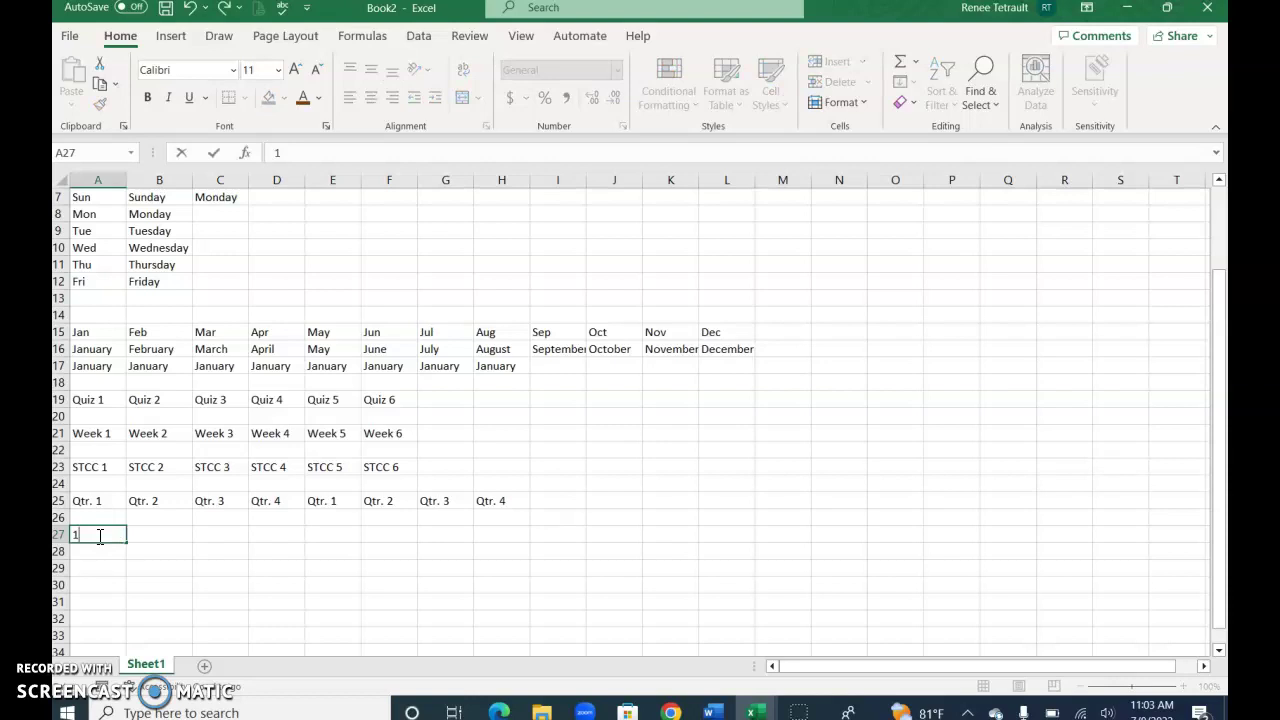
pyautogui.hotkey('ctrl', 'Return')
pyautogui.moveTo(126, 543); pyautogui.dragTo(127, 640)
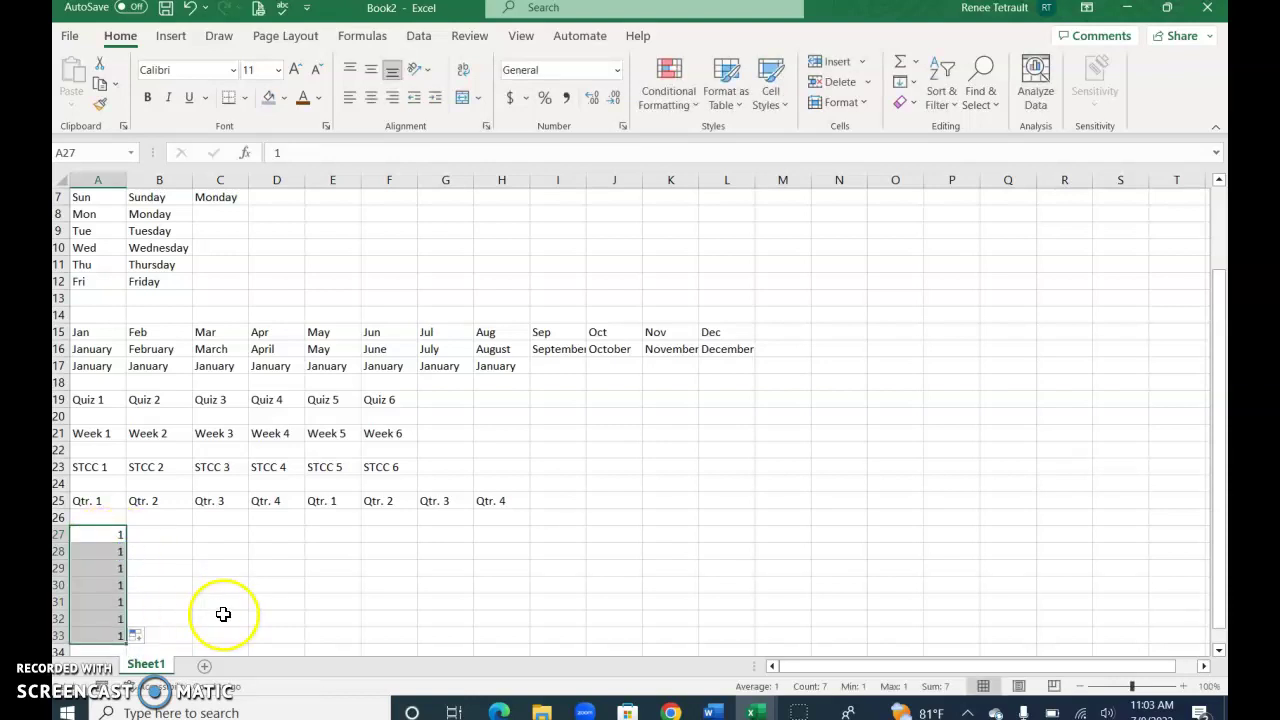
pyautogui.click(137, 635)
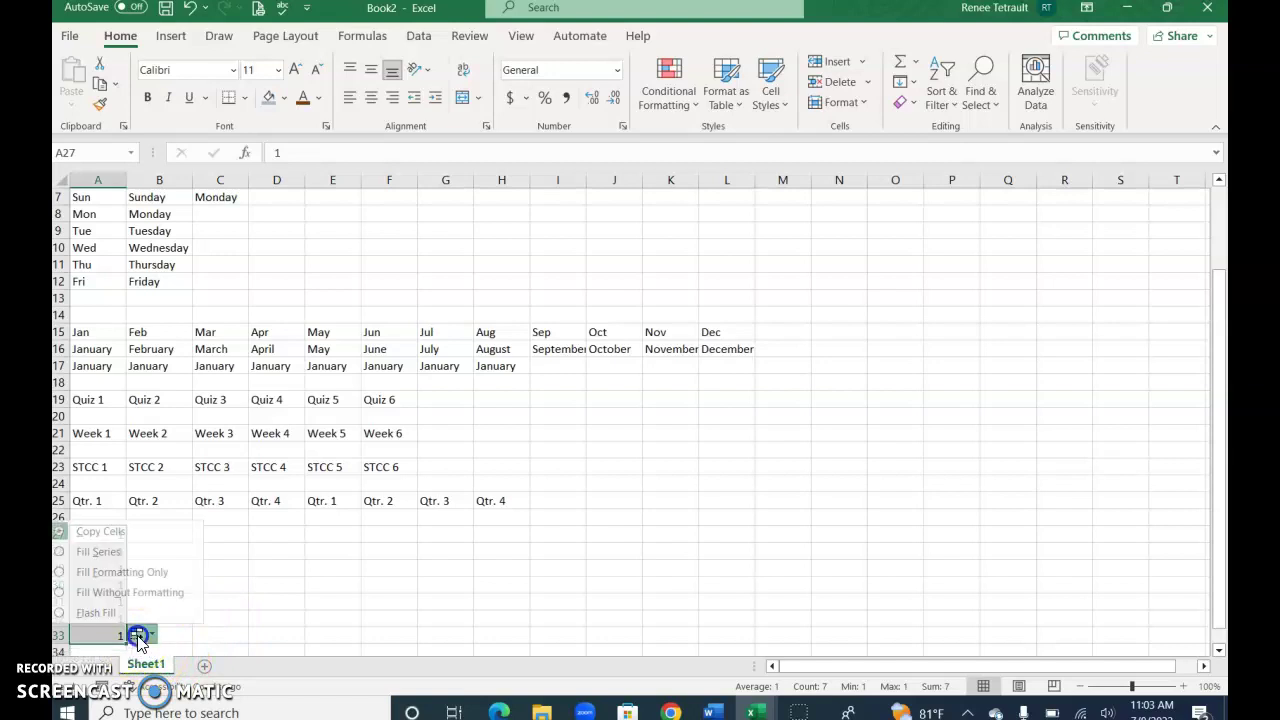
pyautogui.click(102, 552)
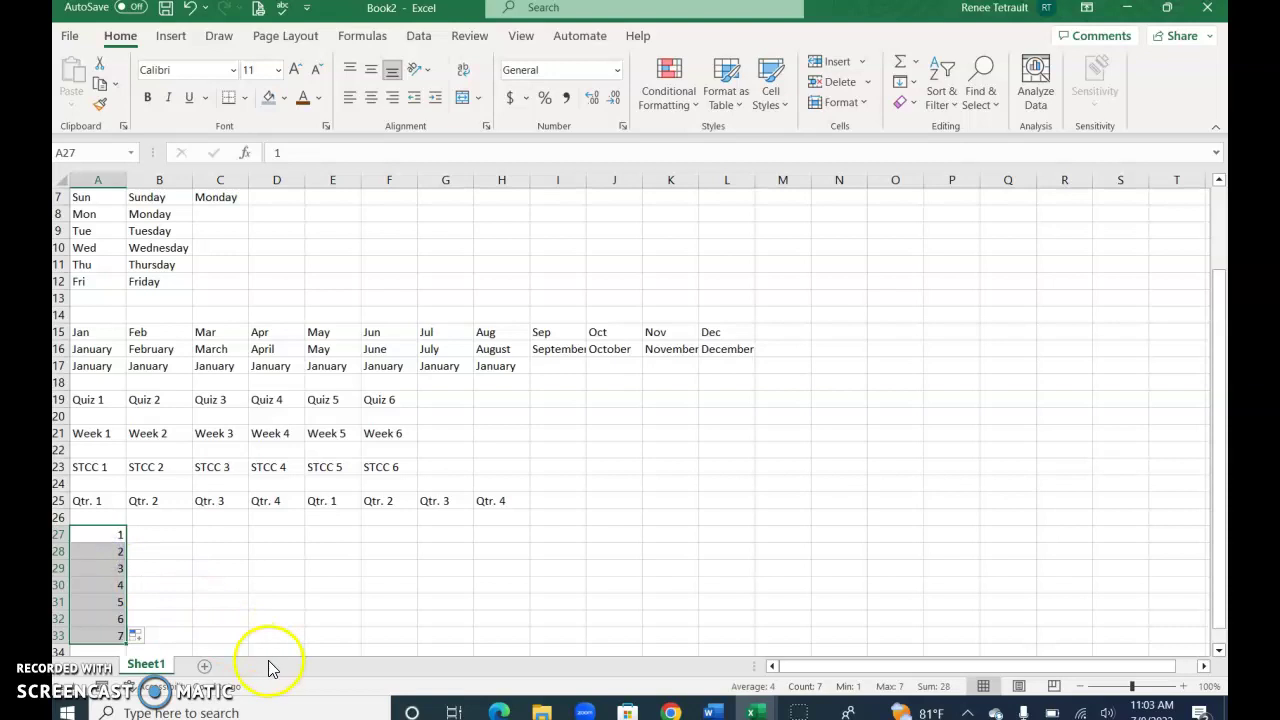
pyautogui.click(174, 537)
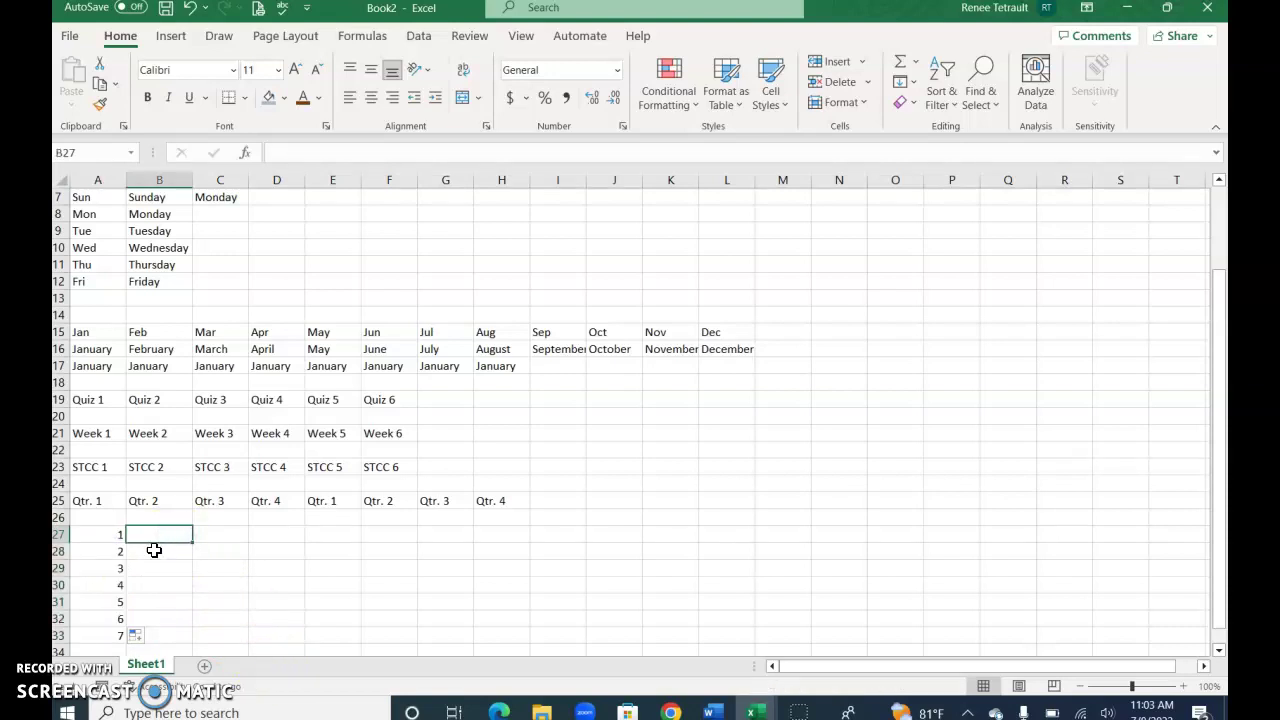
# Step: Enter 10 in B27, fill down to B33, and choose Fill Series to count 10–16
pyautogui.write('10')
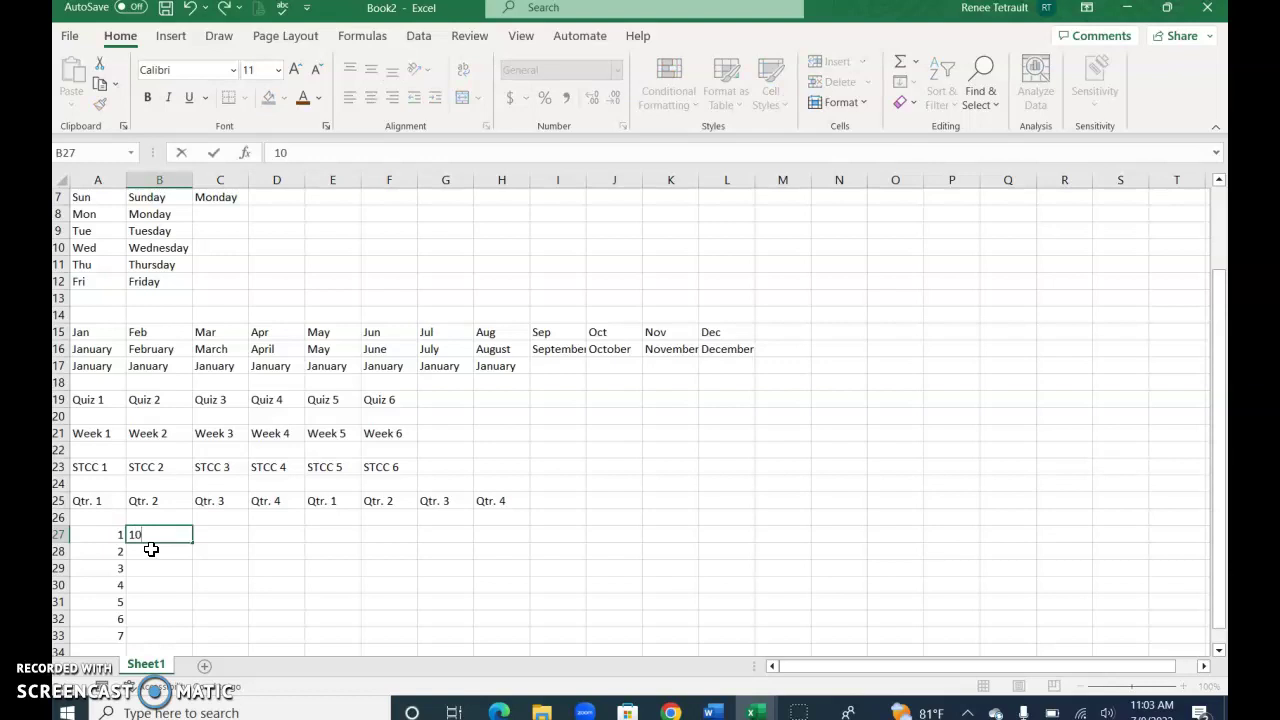
pyautogui.click(171, 543)
pyautogui.moveTo(192, 543); pyautogui.dragTo(194, 640)
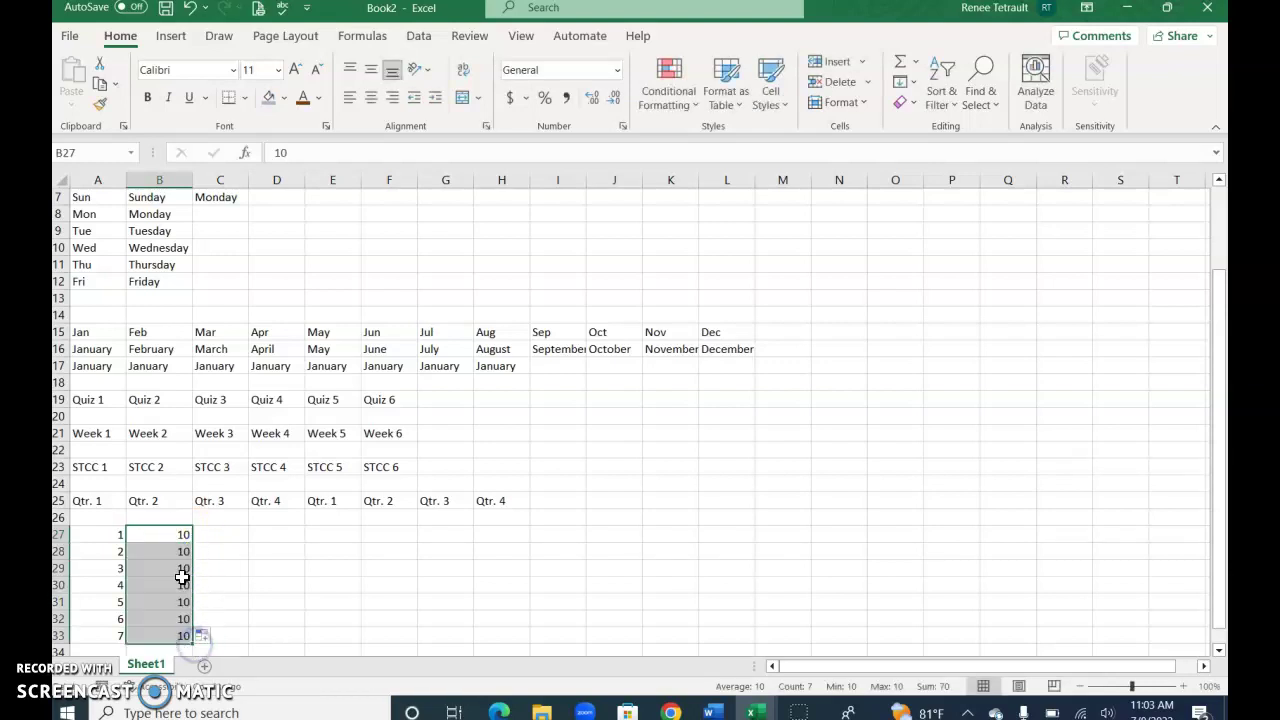
pyautogui.click(204, 636)
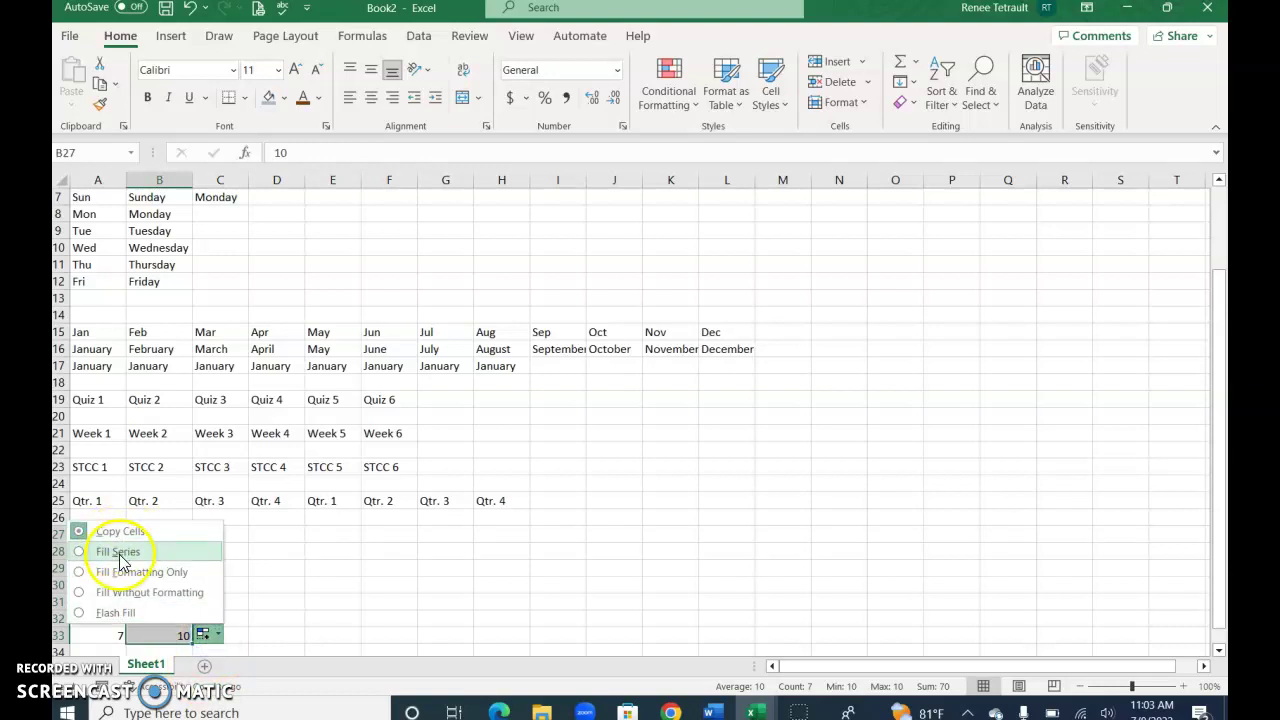
pyautogui.click(119, 552)
pyautogui.click(234, 536)
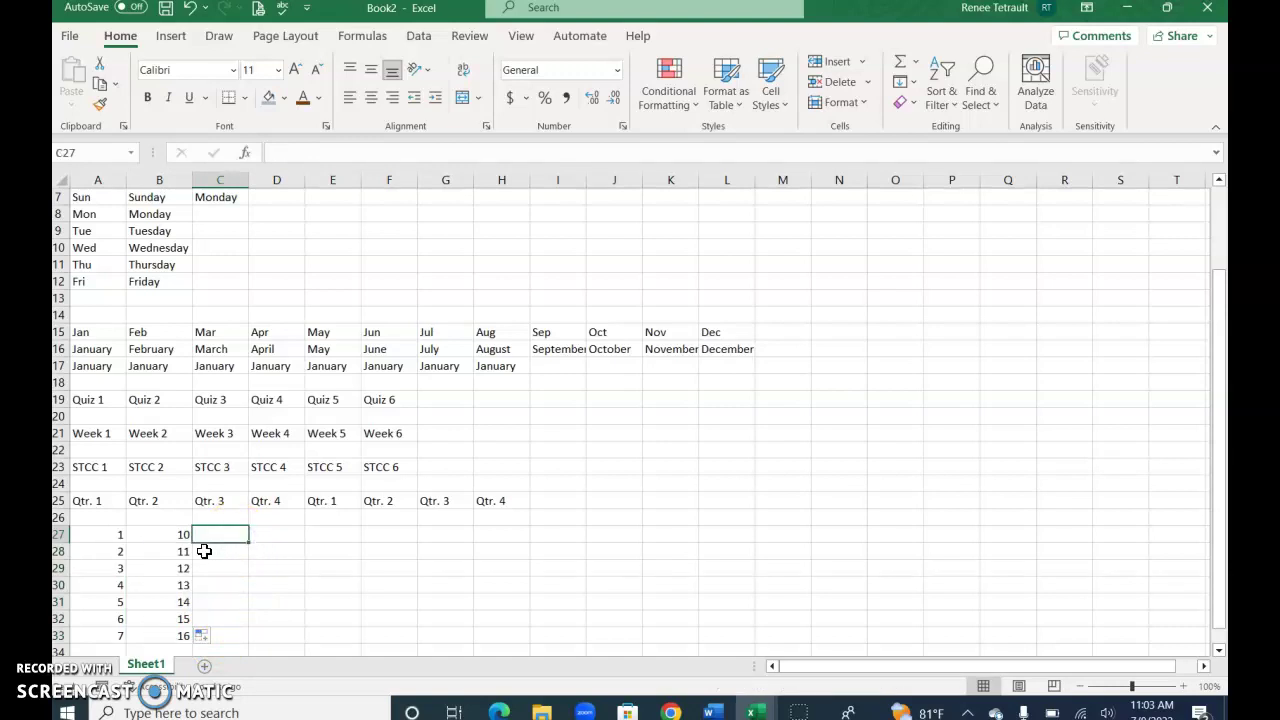
# Step: Enter 10 in C27 and fill C27:C33 as a series counting 10 to 16
pyautogui.write('10')
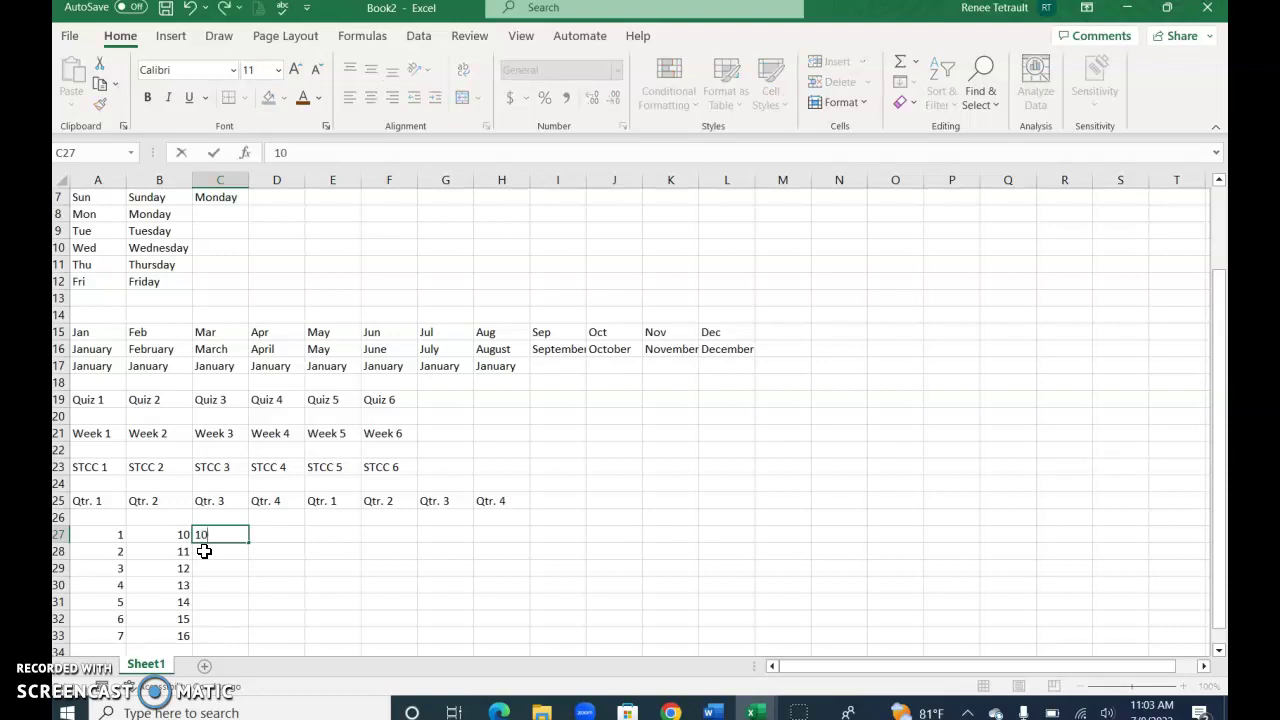
pyautogui.press('Return')
pyautogui.click(234, 534)
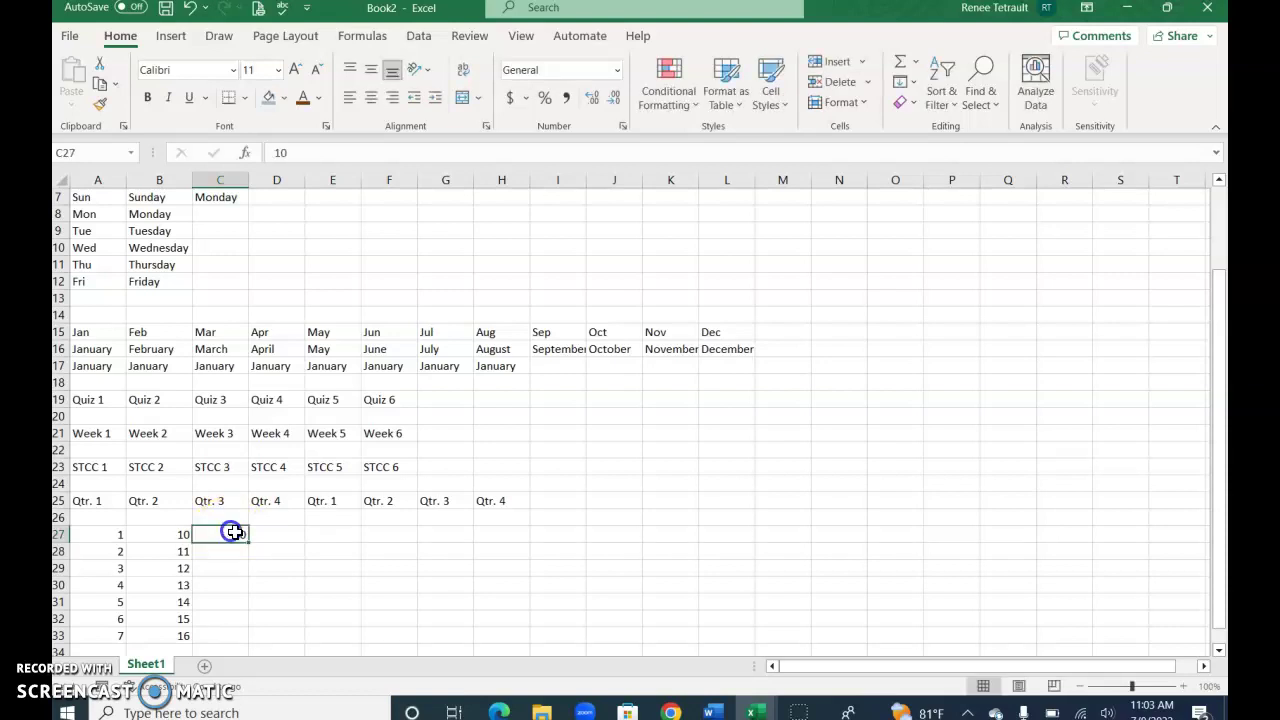
pyautogui.moveTo(249, 542); pyautogui.dragTo(253, 645)
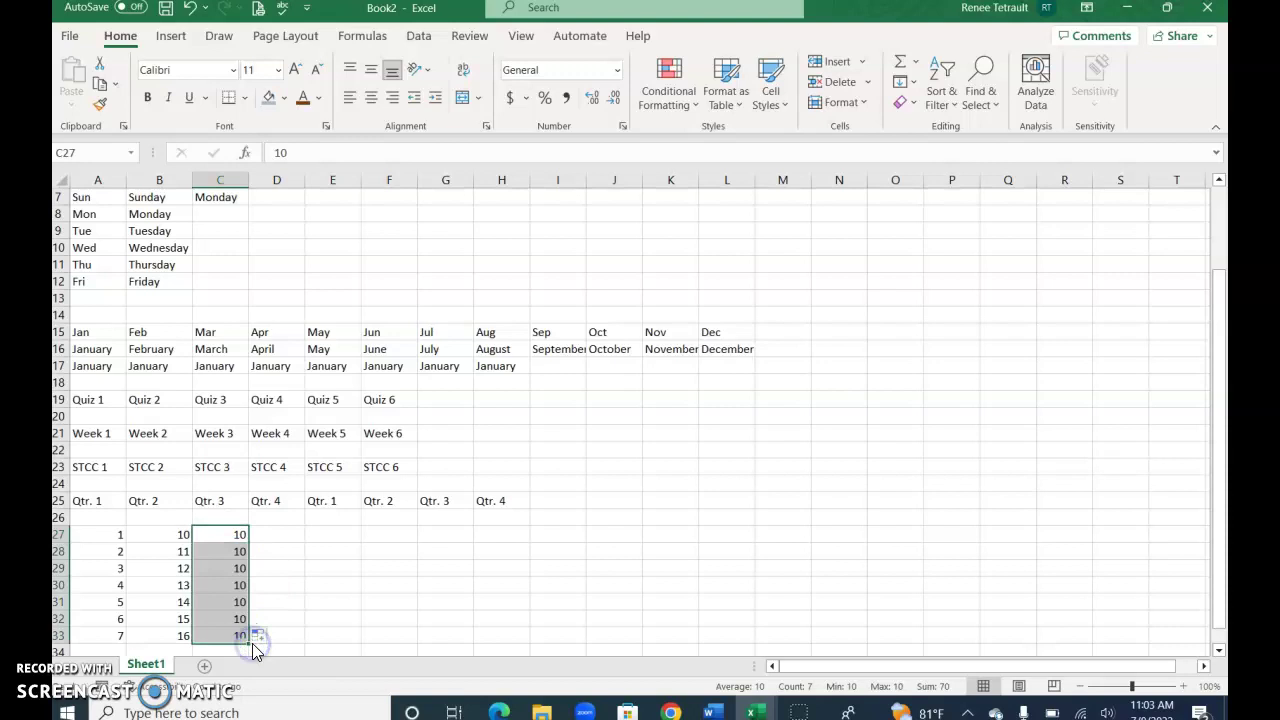
pyautogui.click(262, 649)
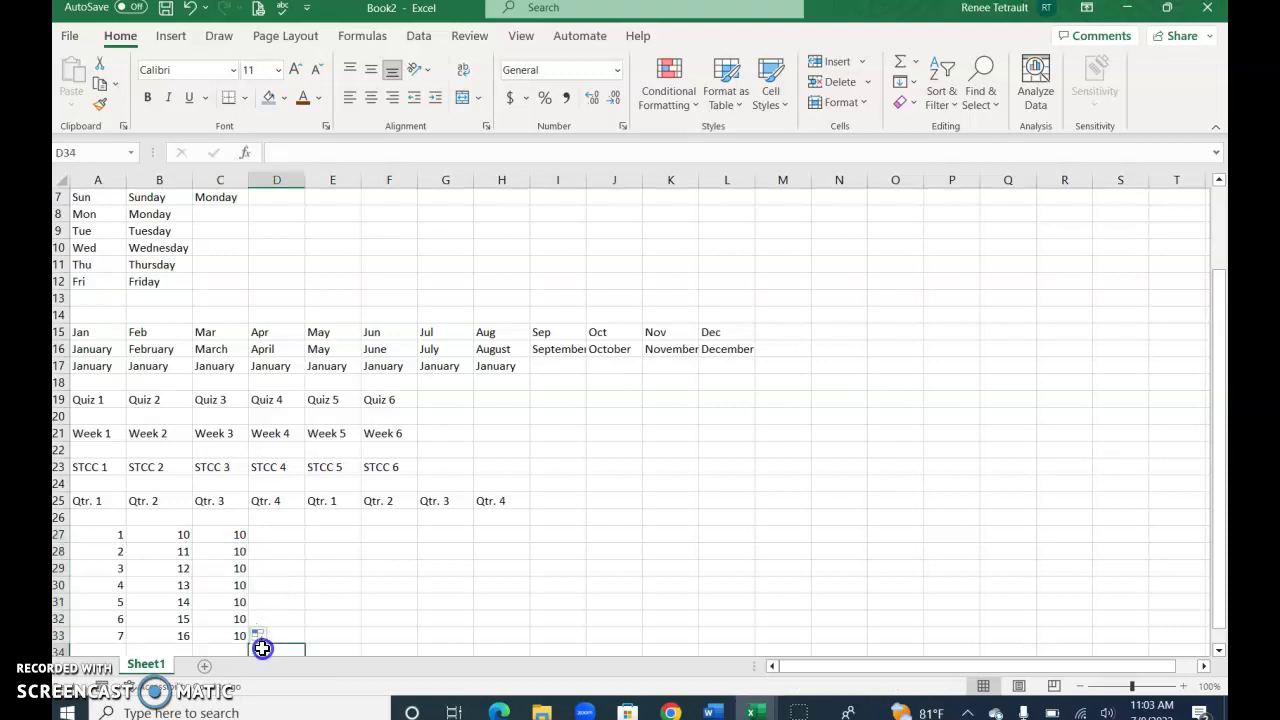
pyautogui.click(258, 636)
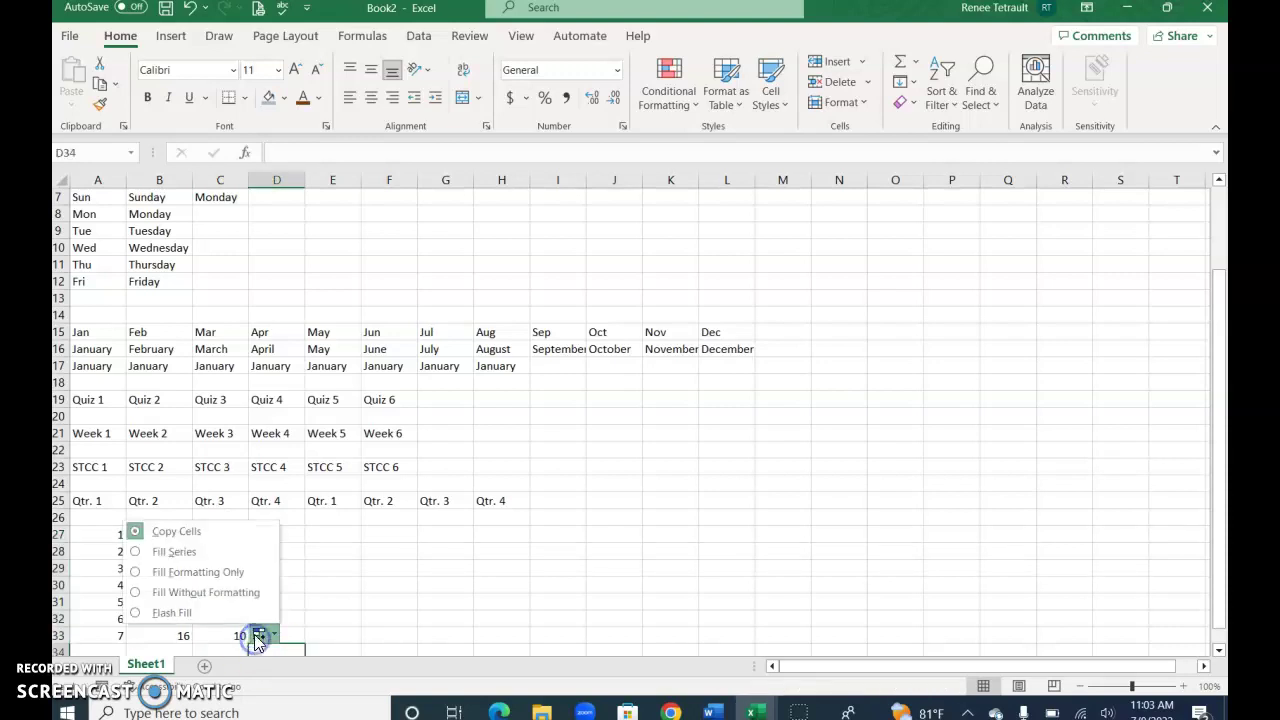
pyautogui.click(172, 551)
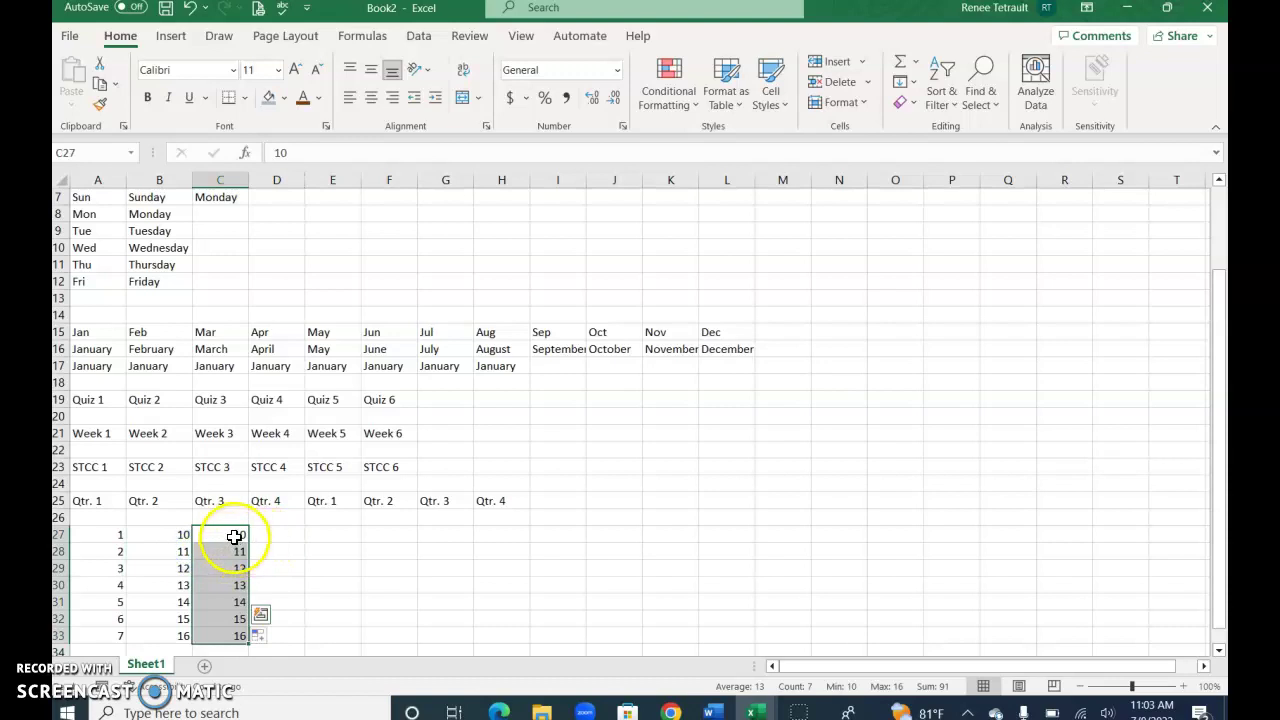
# Step: Clear C27:C33, enter 10 in C27 and 20 in C28, and select C27:C28
pyautogui.press('Delete')
pyautogui.click(226, 539)
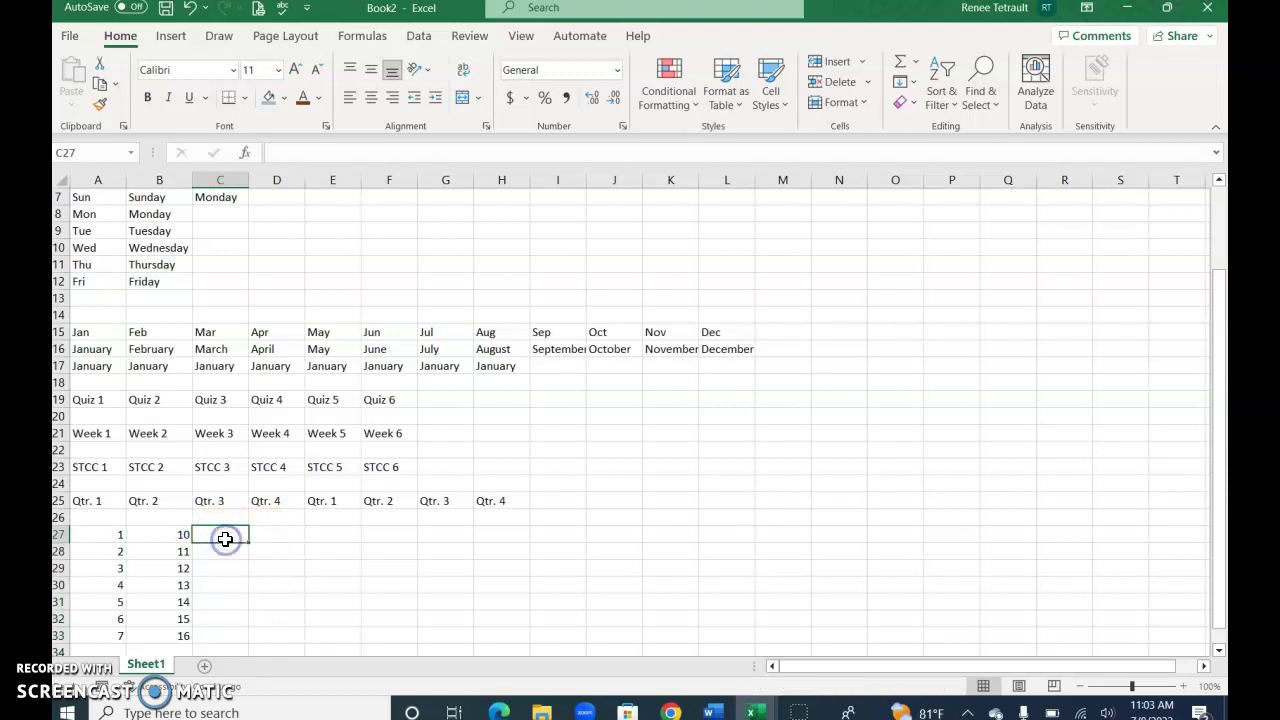
pyautogui.write('10')
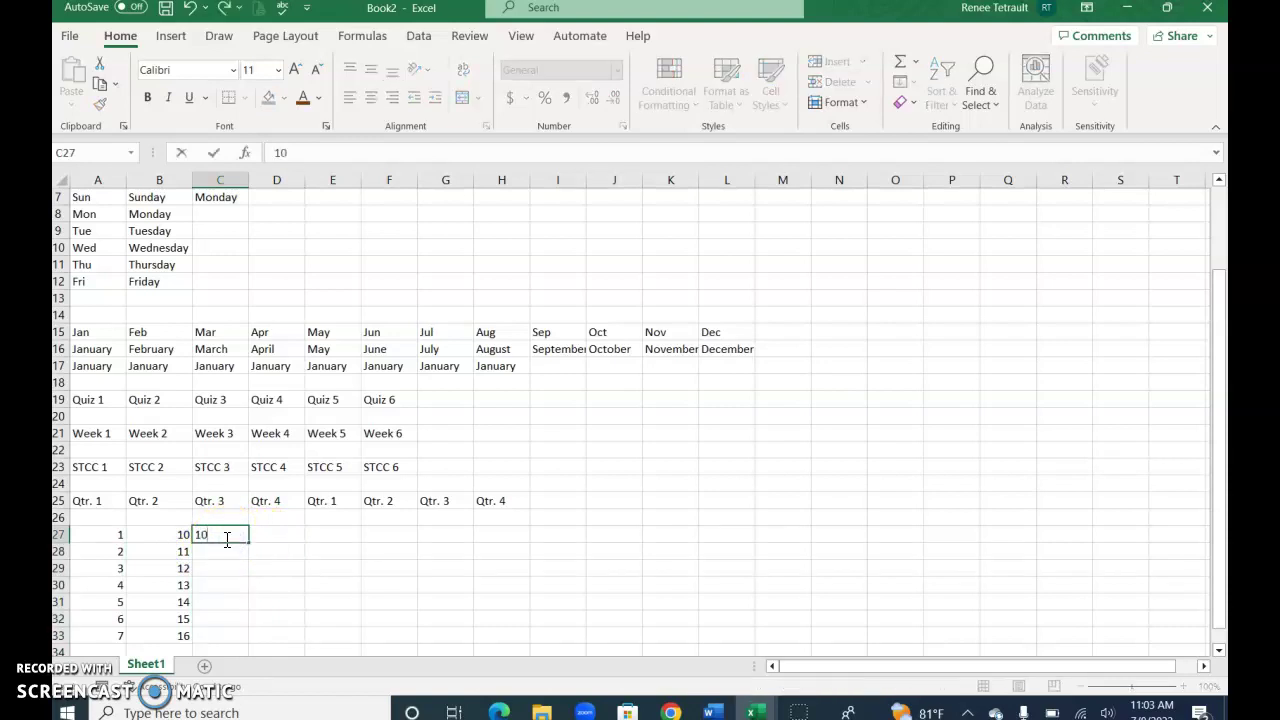
pyautogui.press('Return')
pyautogui.write('20')
pyautogui.press('Return')
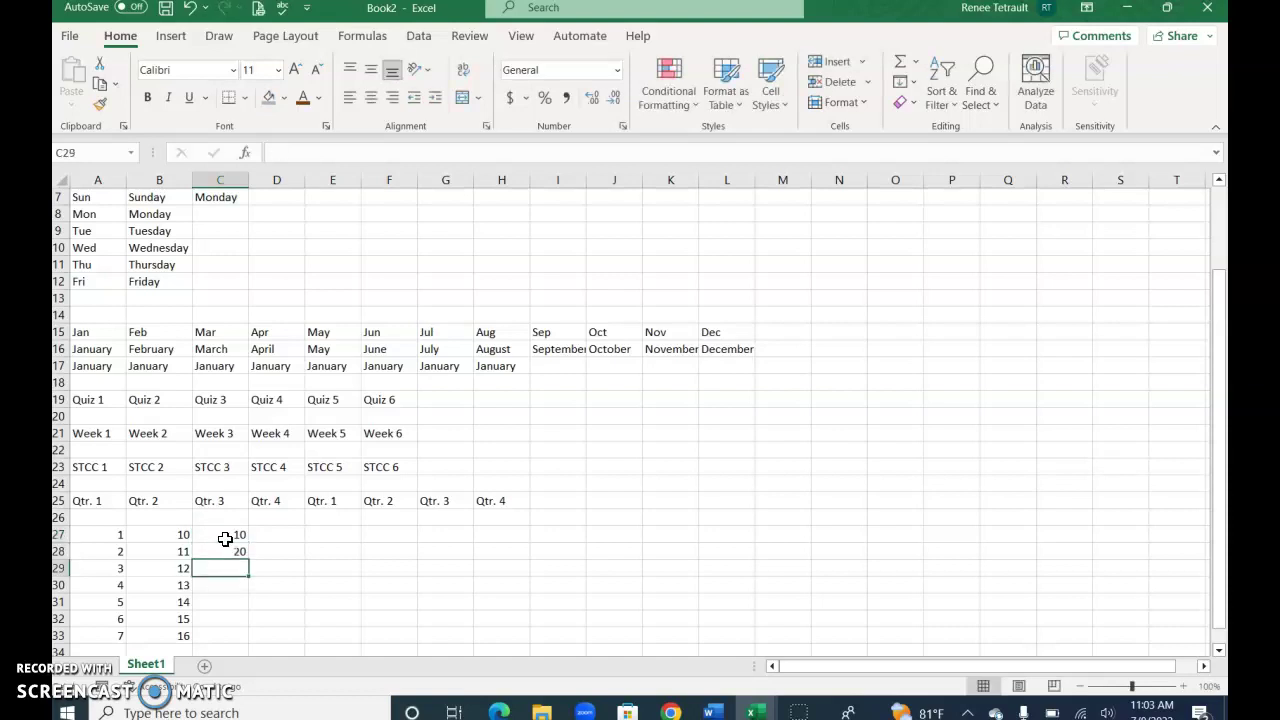
pyautogui.click(245, 553)
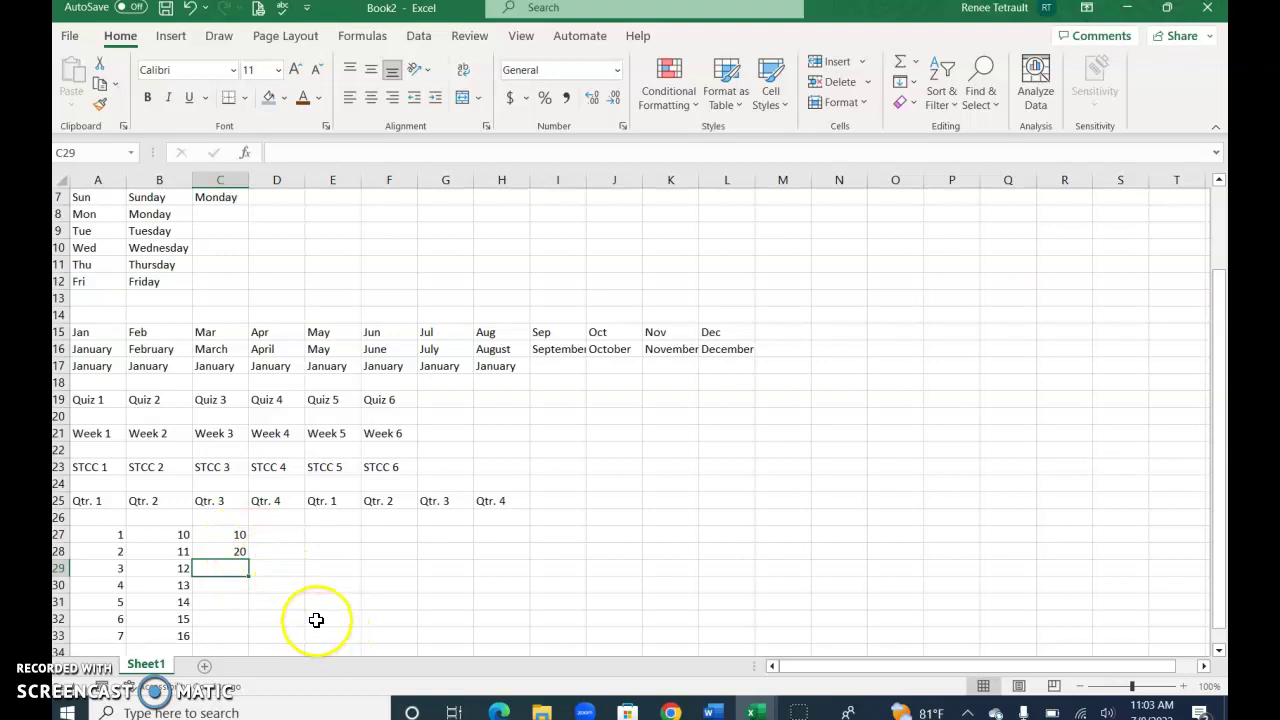
pyautogui.click(221, 535)
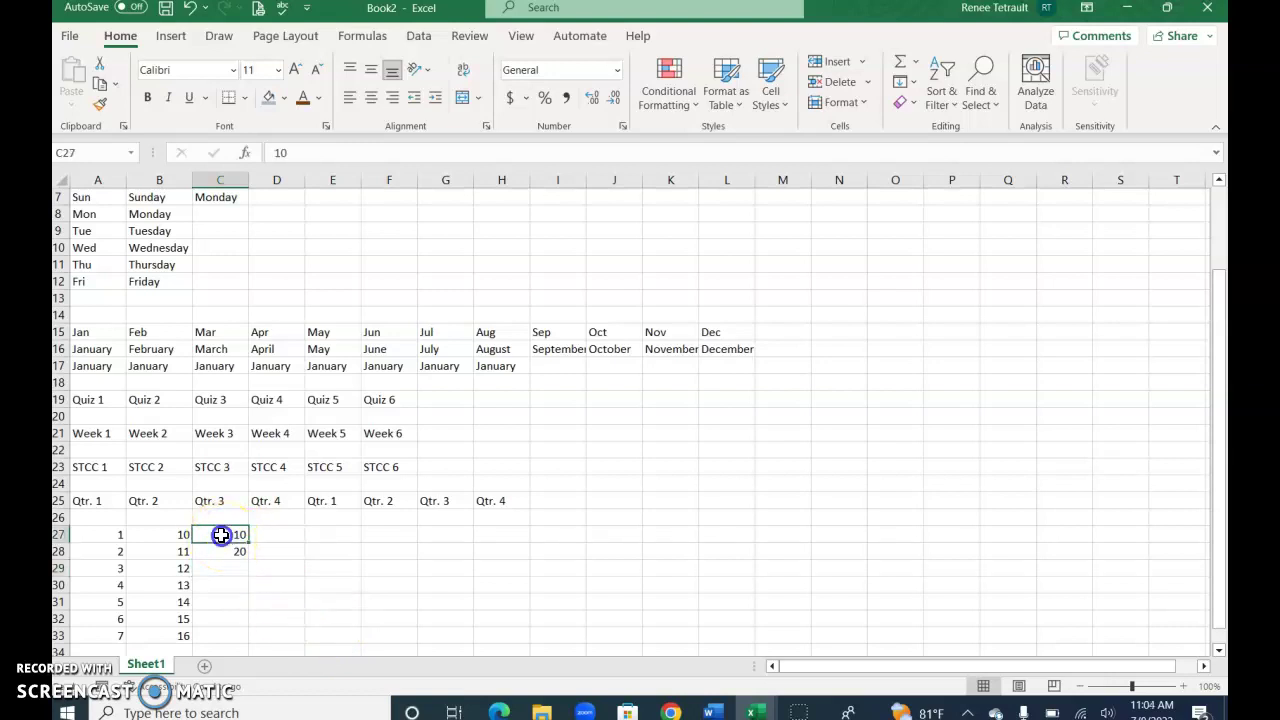
pyautogui.moveTo(221, 535); pyautogui.dragTo(251, 641)
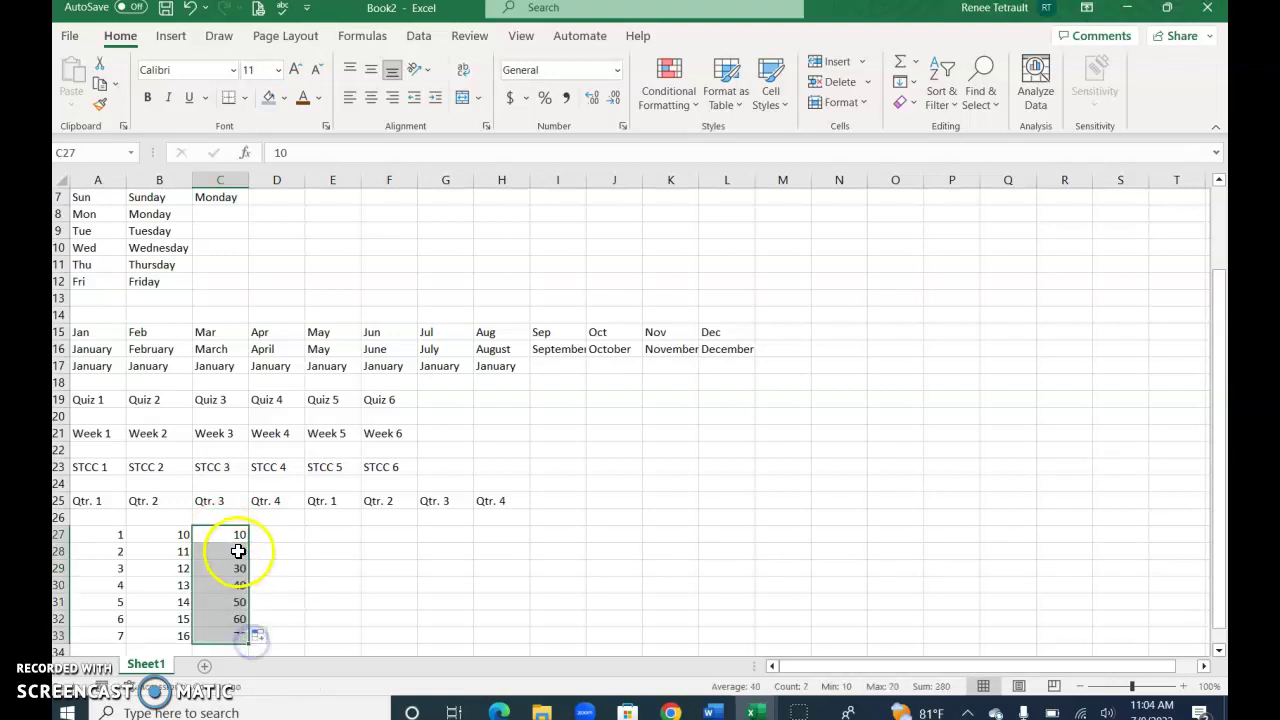
# Step: Enter 100 in D27 and 200 in D28, then select D27:D28
pyautogui.click(274, 532)
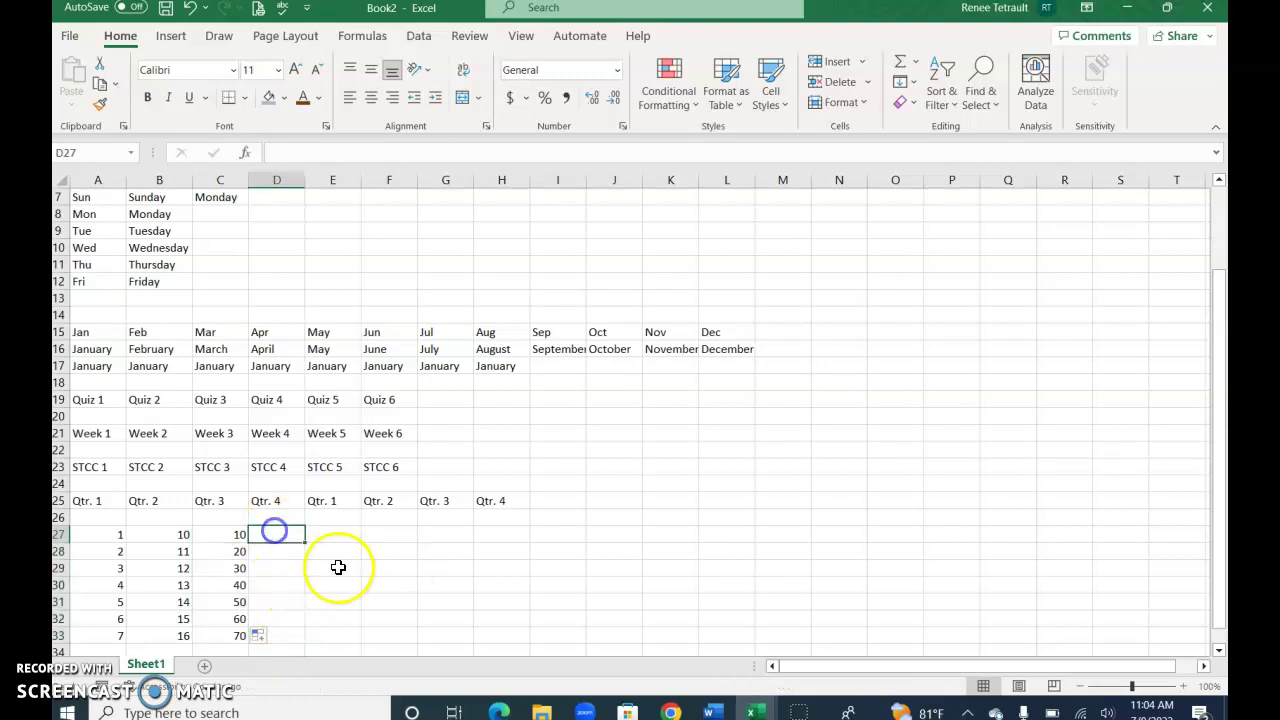
pyautogui.write('10')
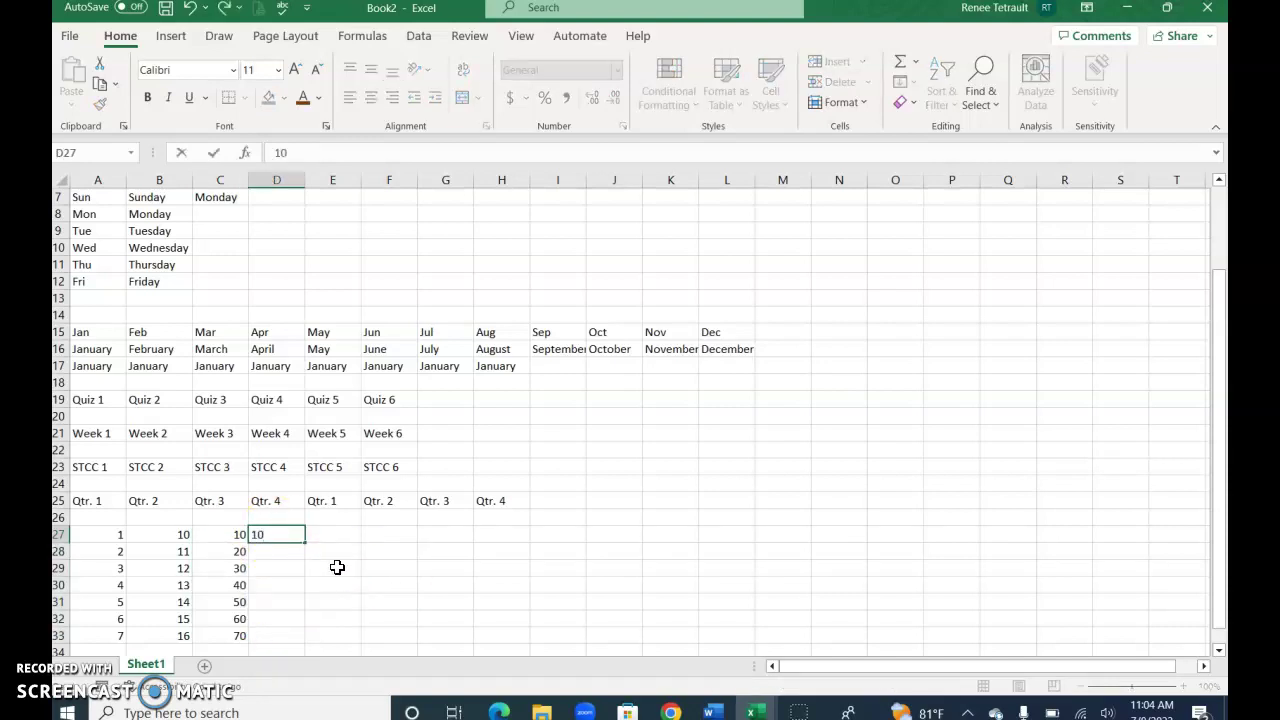
pyautogui.write('0')
pyautogui.press('Return')
pyautogui.write('200')
pyautogui.press('Return')
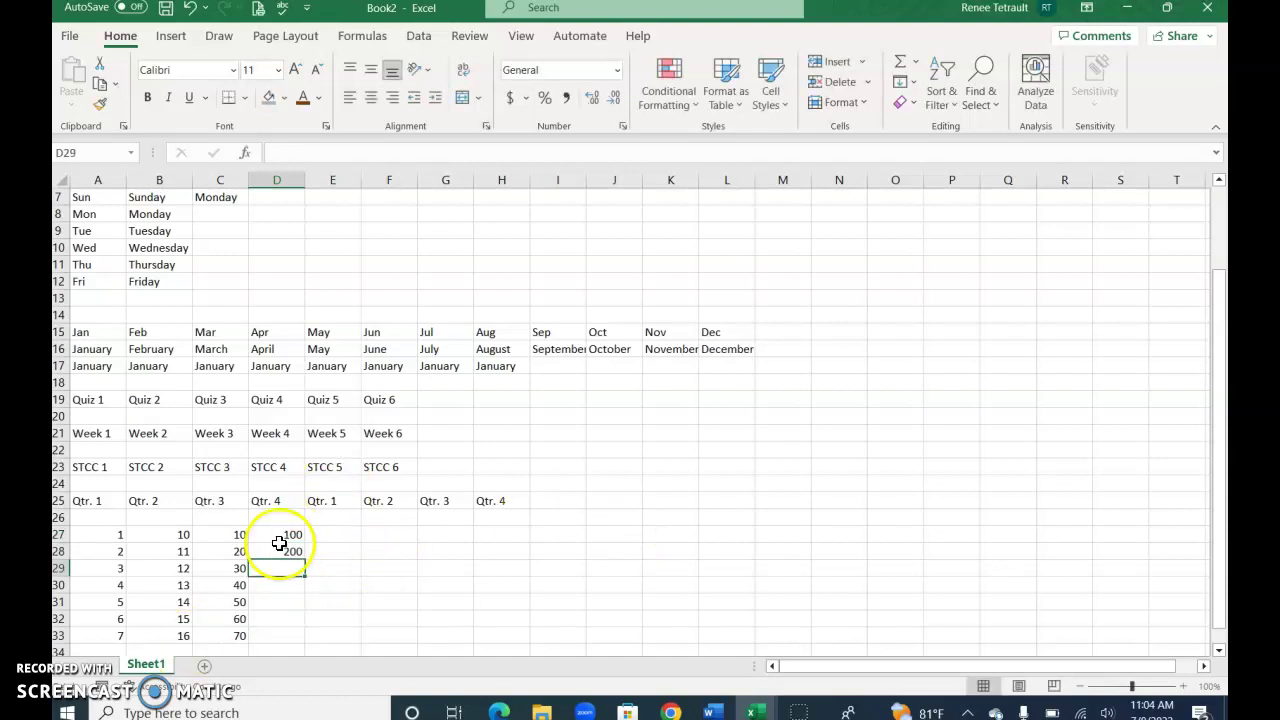
pyautogui.moveTo(277, 539); pyautogui.dragTo(312, 645)
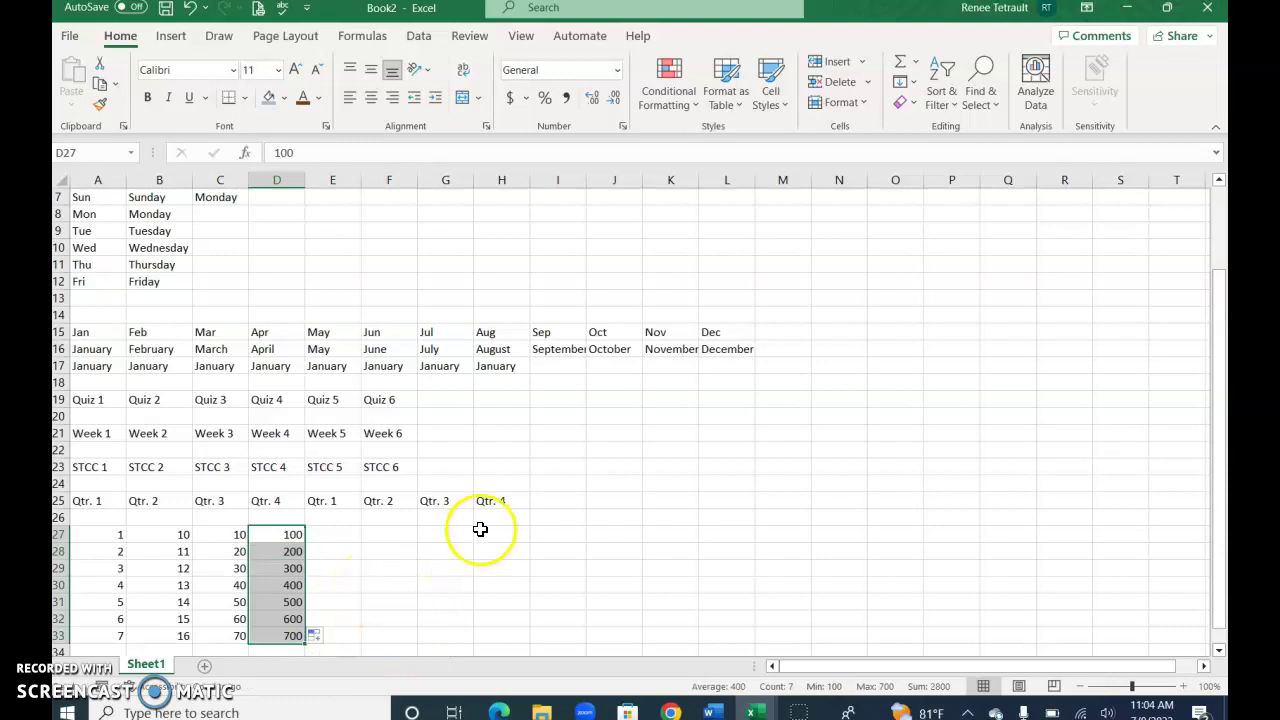
# Step: Enter 1/1/2019 in F27 and fill daily dates down to 1/7/2019 in F33
pyautogui.click(340, 534)
pyautogui.click(409, 538)
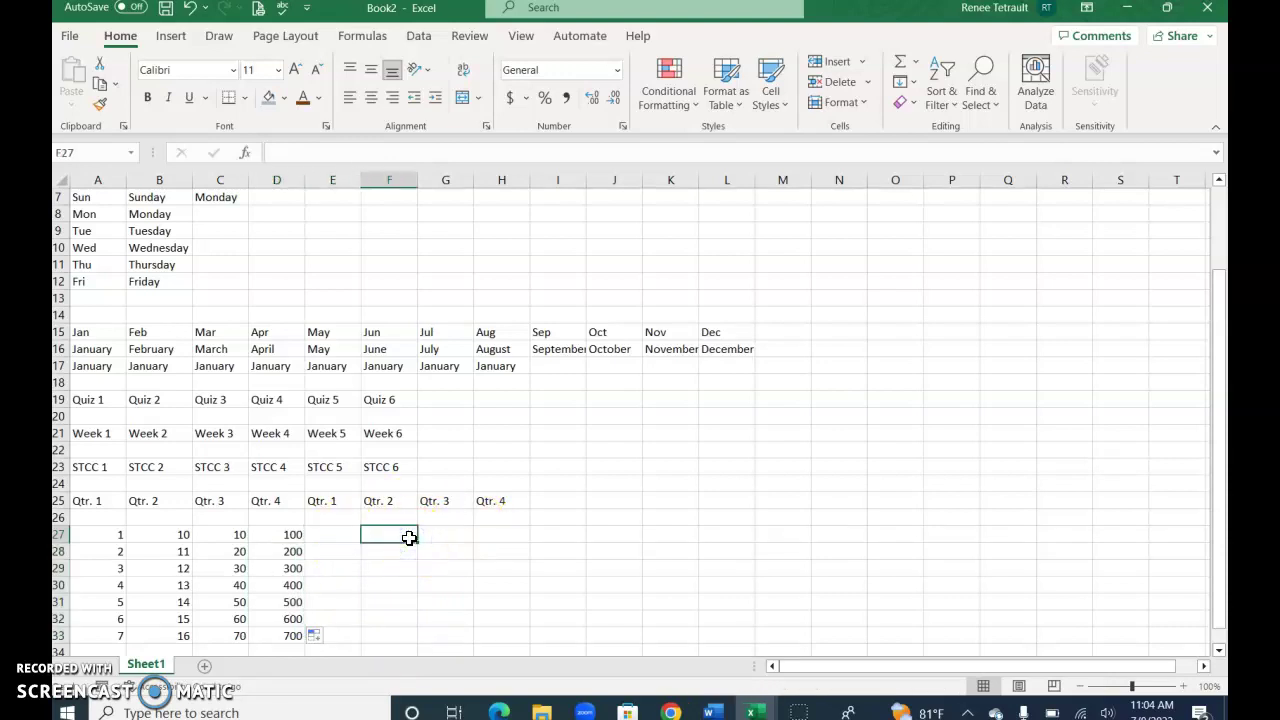
pyautogui.write('1/1/19')
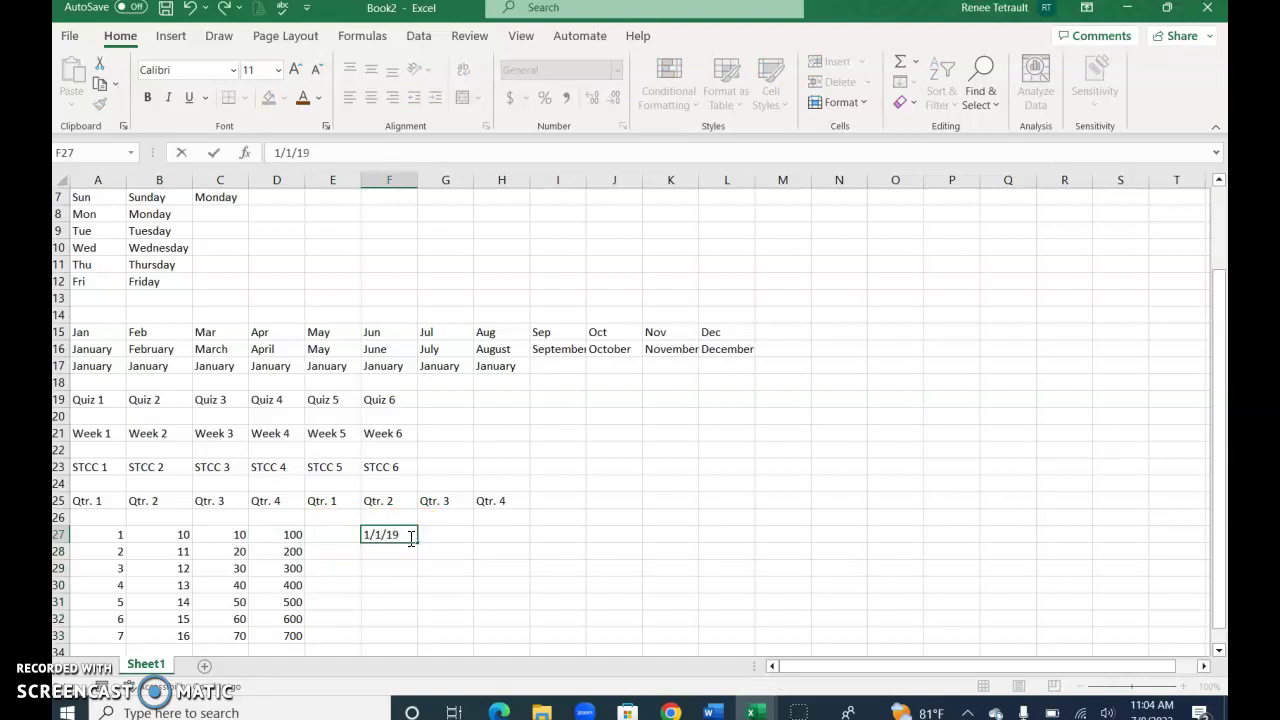
pyautogui.press('Return')
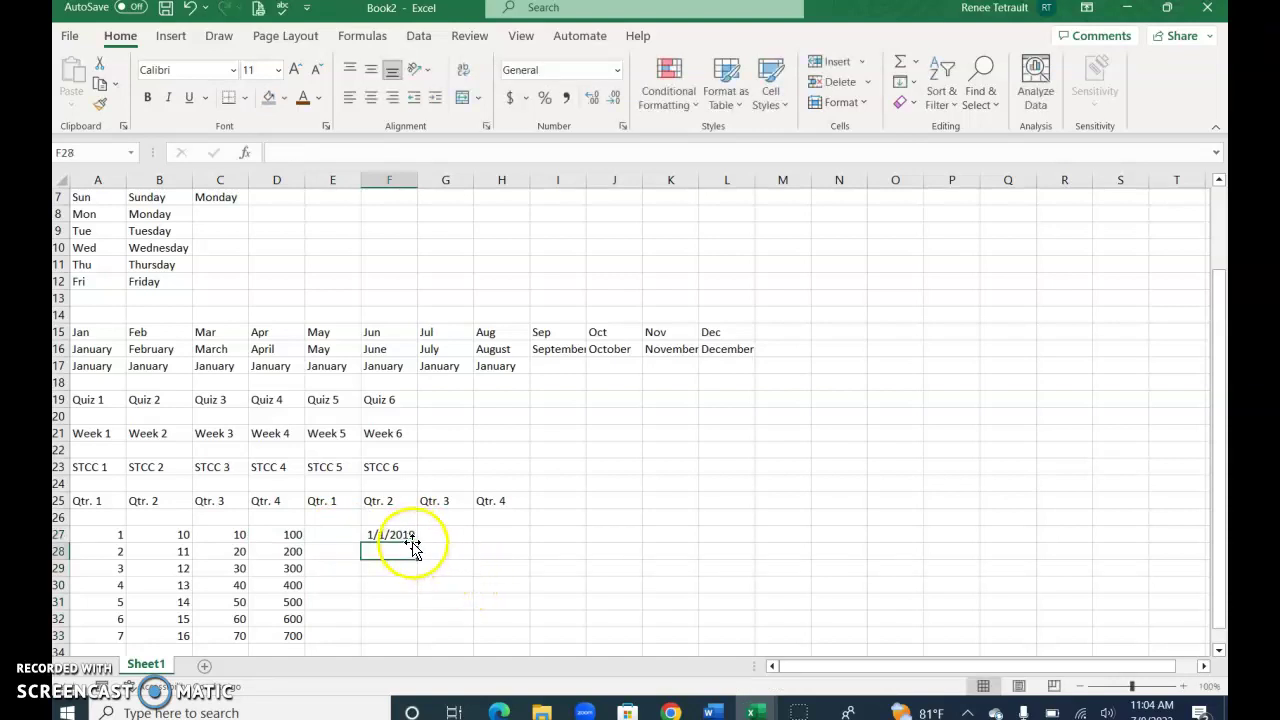
pyautogui.click(418, 537)
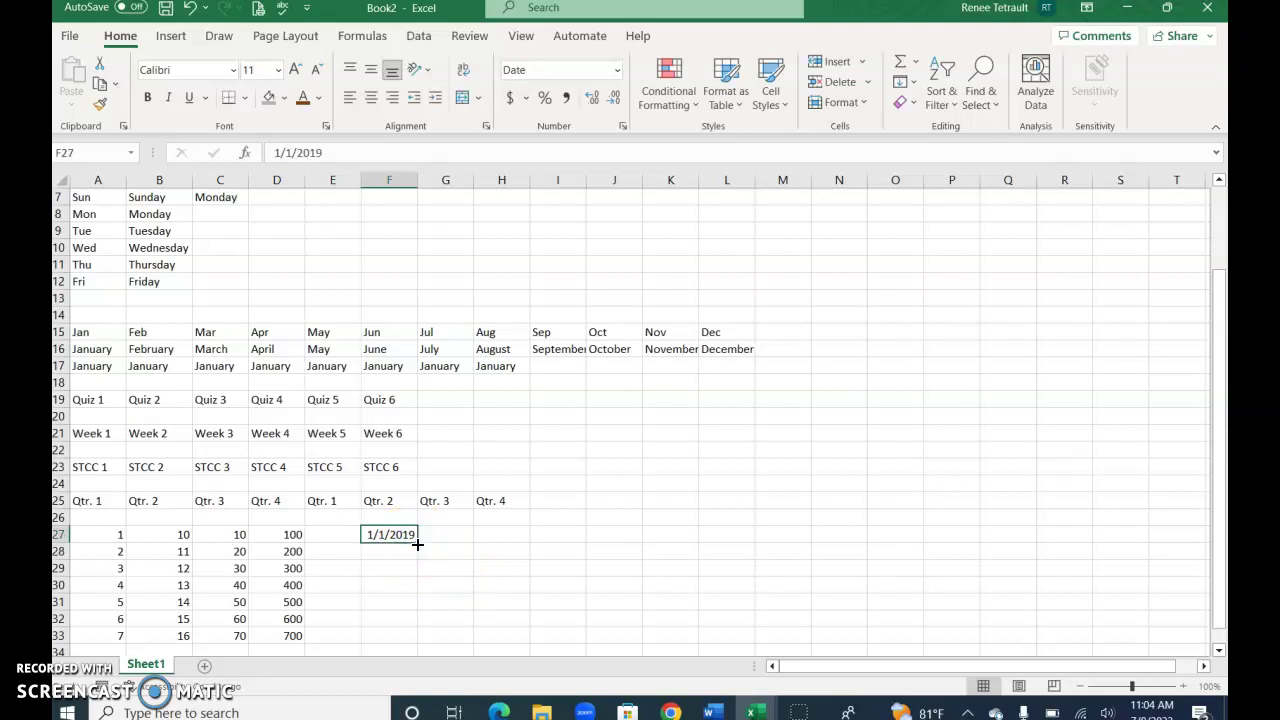
pyautogui.moveTo(418, 544); pyautogui.dragTo(418, 640)
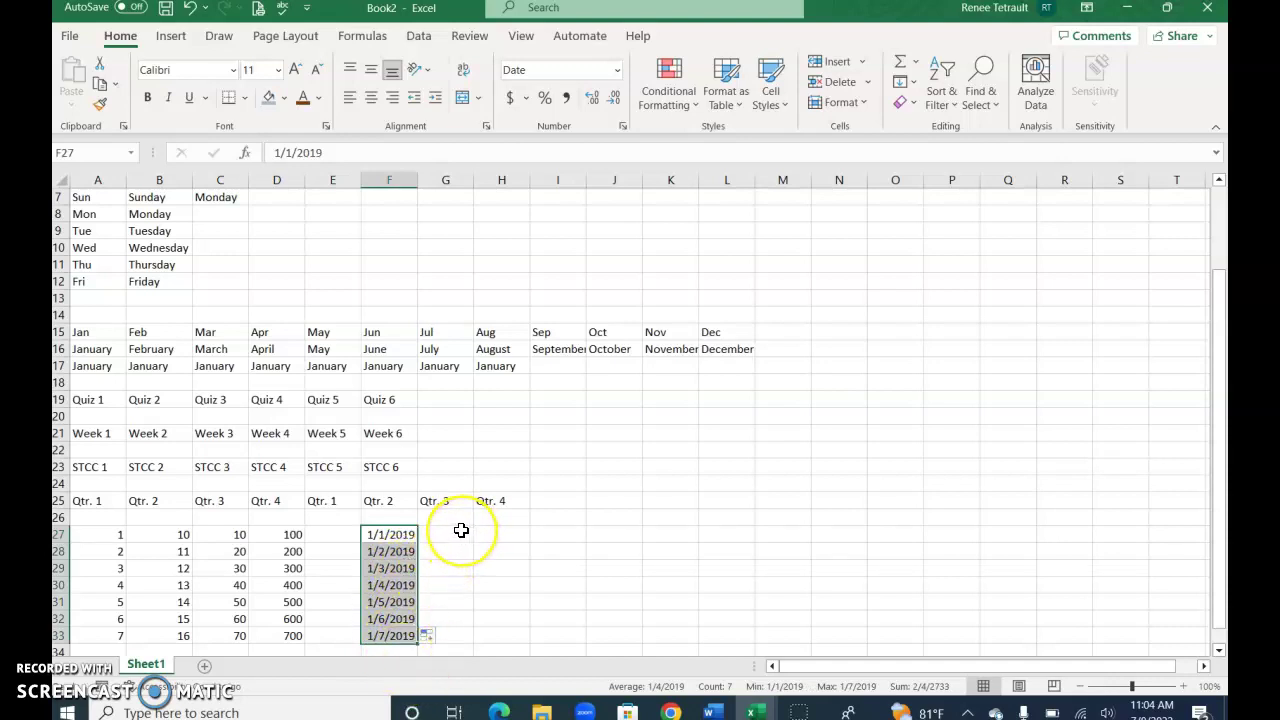
# Step: Enter 1/1/2019 and 1/8/2019 in G27:G28, select both, and autofit column G
pyautogui.click(461, 530)
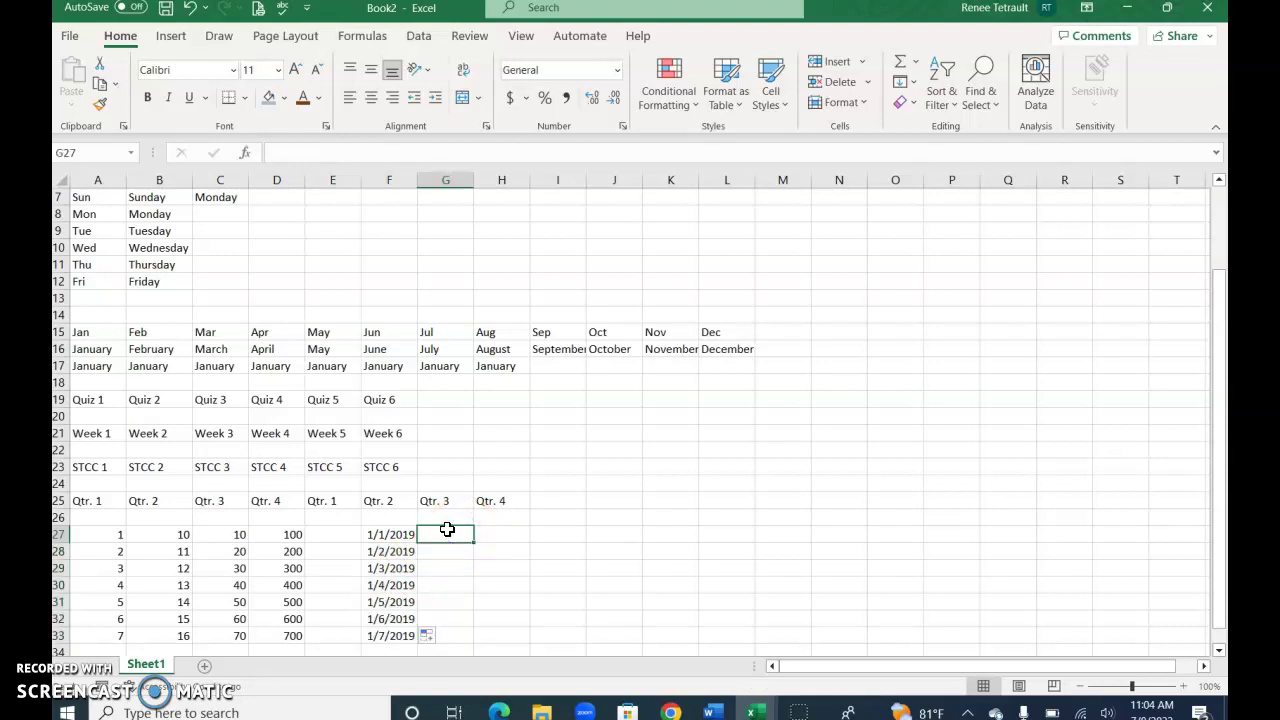
pyautogui.write('1/1/')
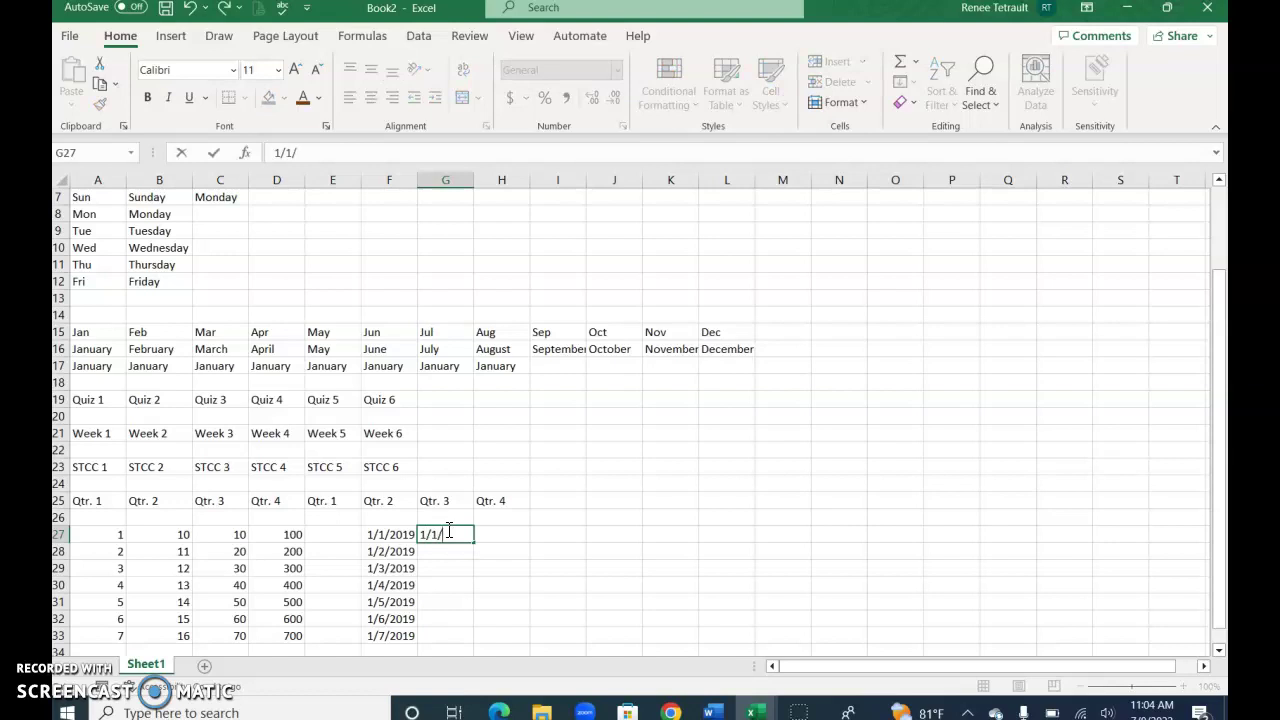
pyautogui.write('2019')
pyautogui.press('Return')
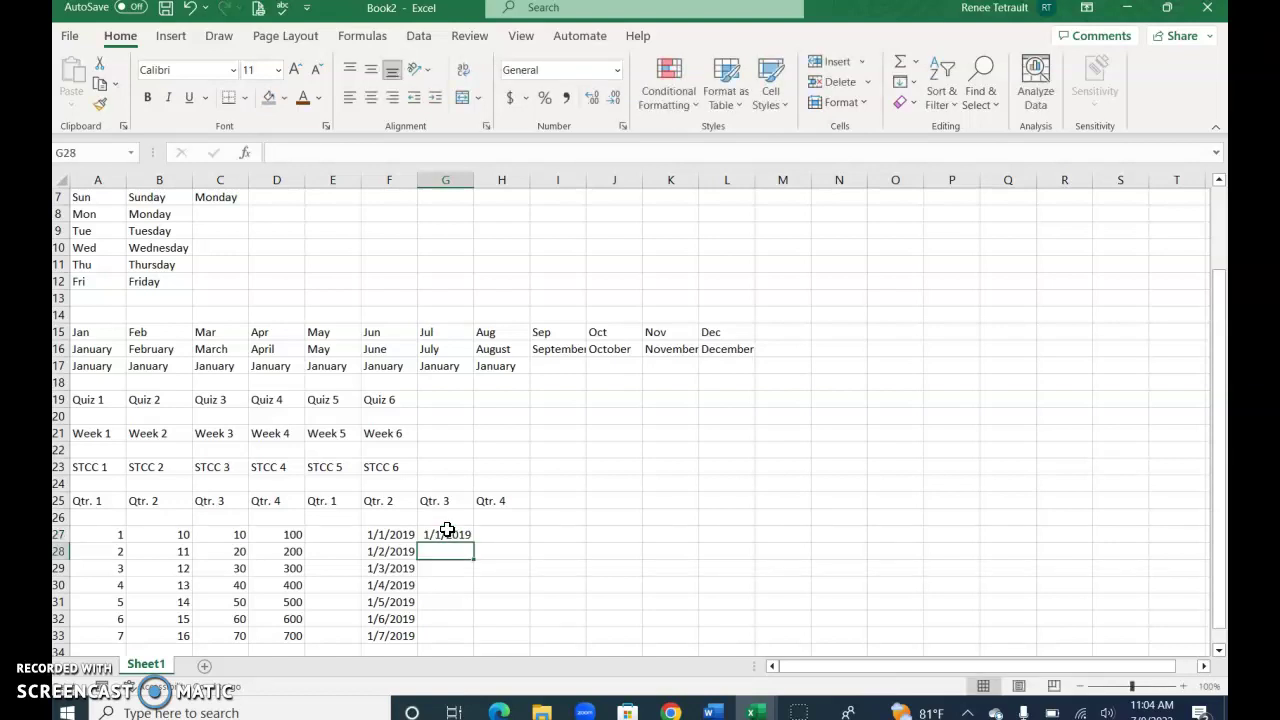
pyautogui.write('1')
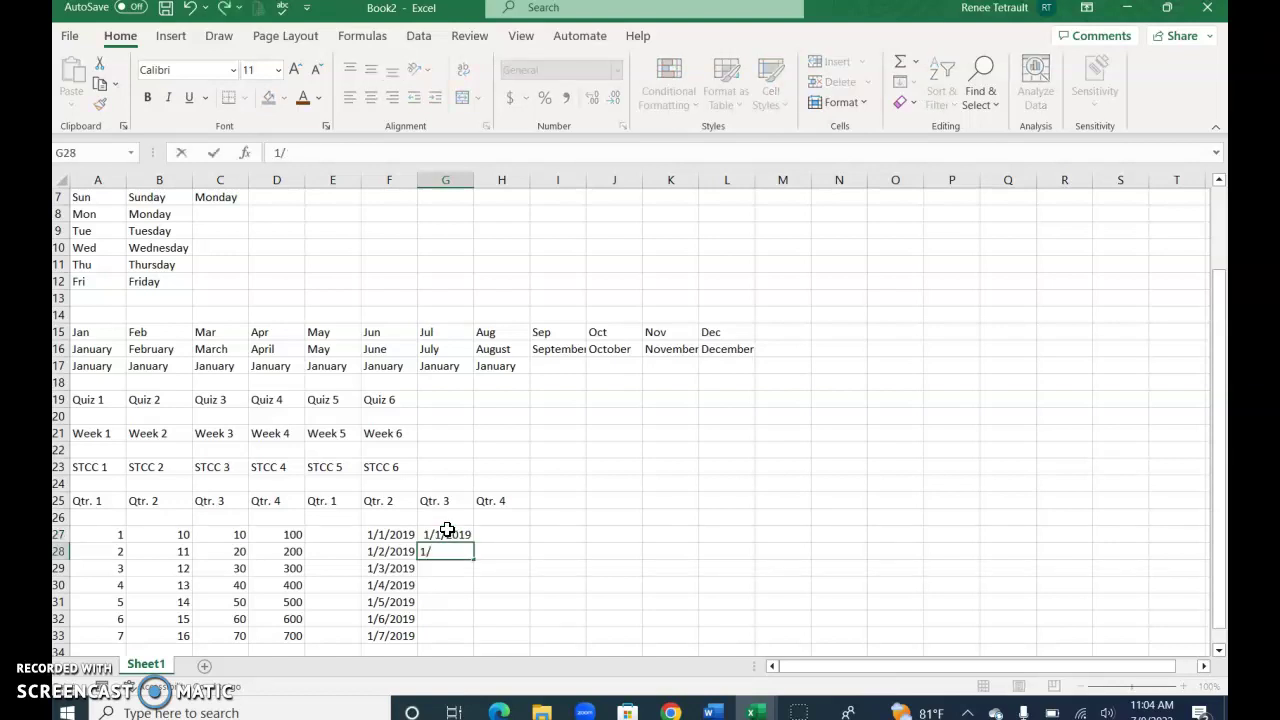
pyautogui.write('/8/2019')
pyautogui.press('Return')
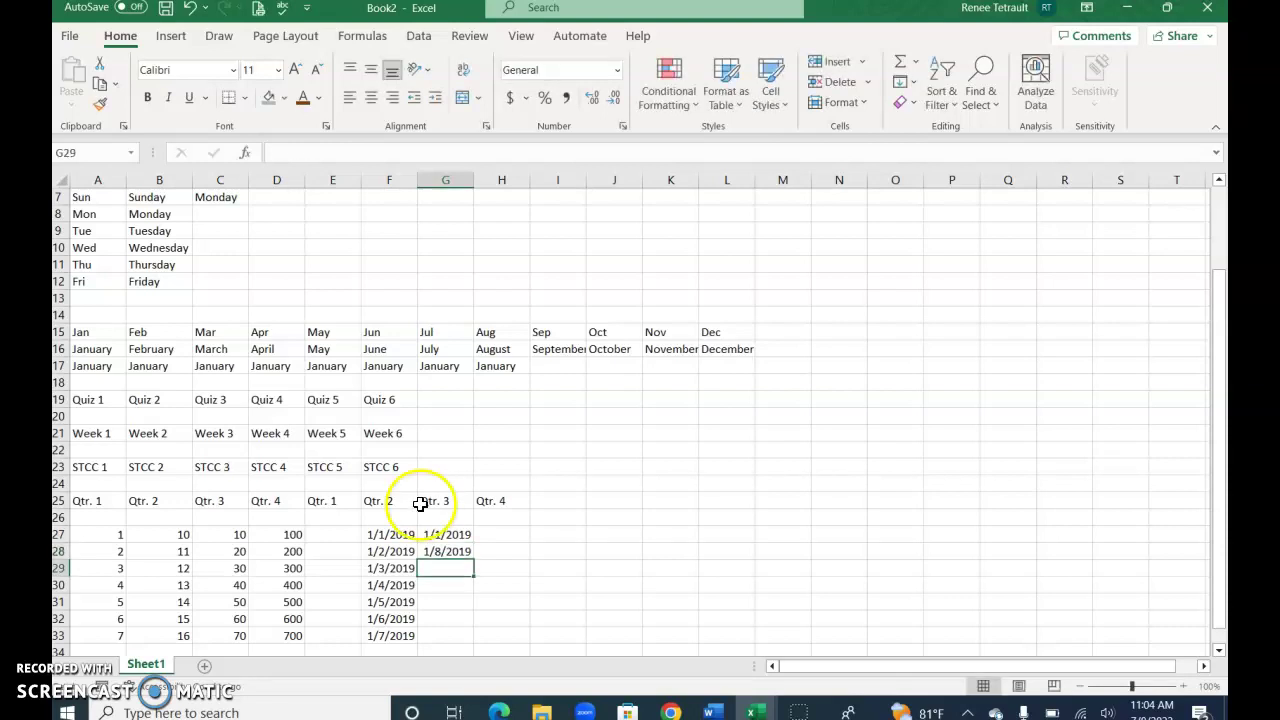
pyautogui.moveTo(447, 530); pyautogui.dragTo(471, 638)
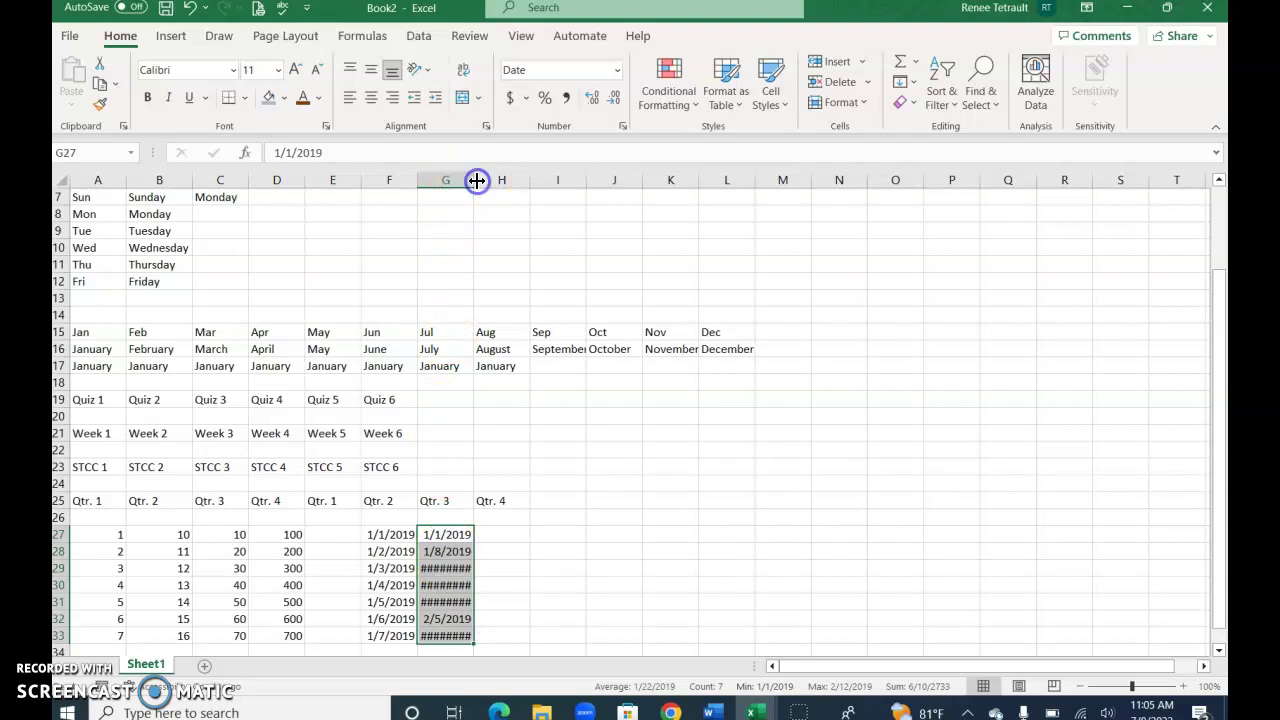
pyautogui.doubleClick(477, 180)
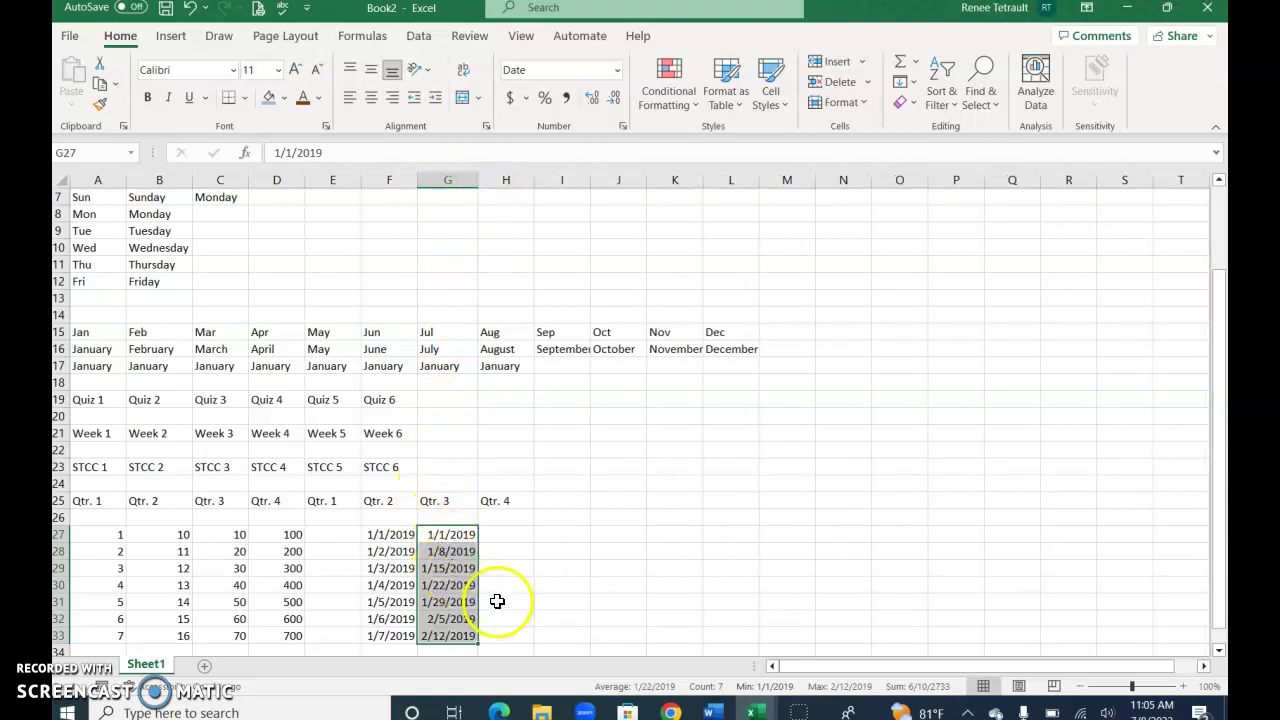
pyautogui.scroll(-3, 463, 554)
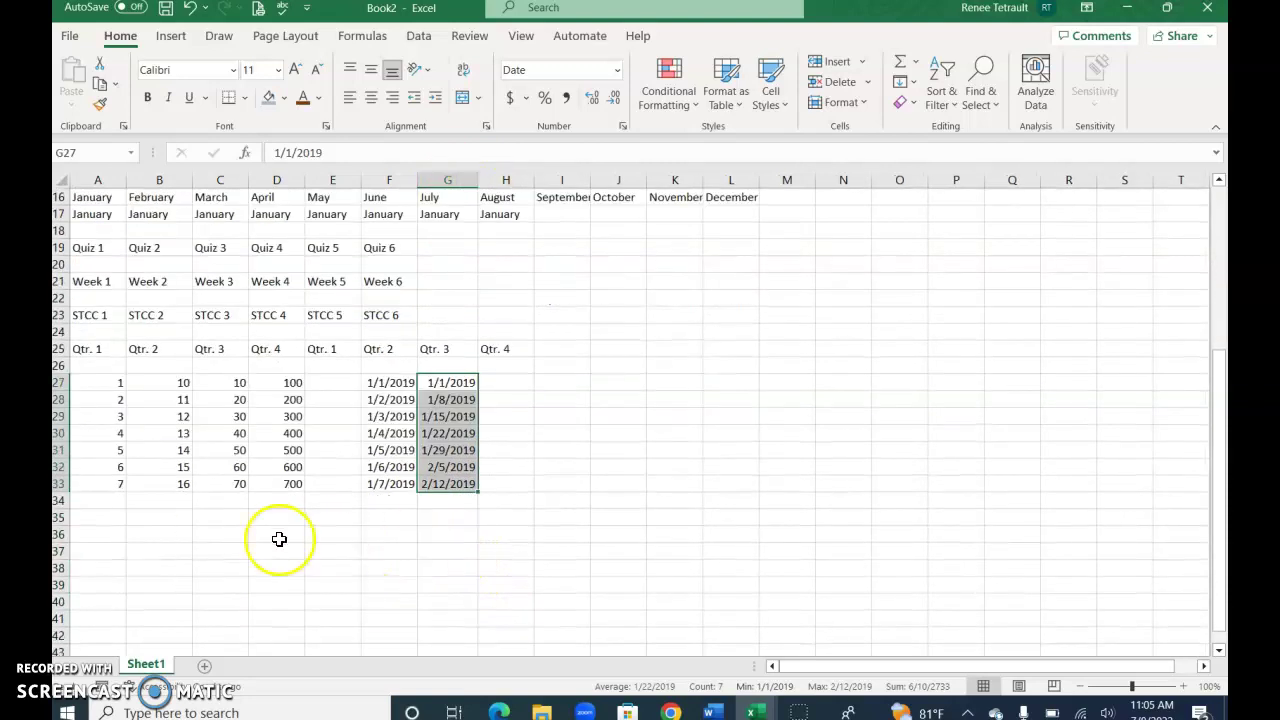
# Step: Enter the date 1/1/2023 in cell H27
pyautogui.click(114, 521)
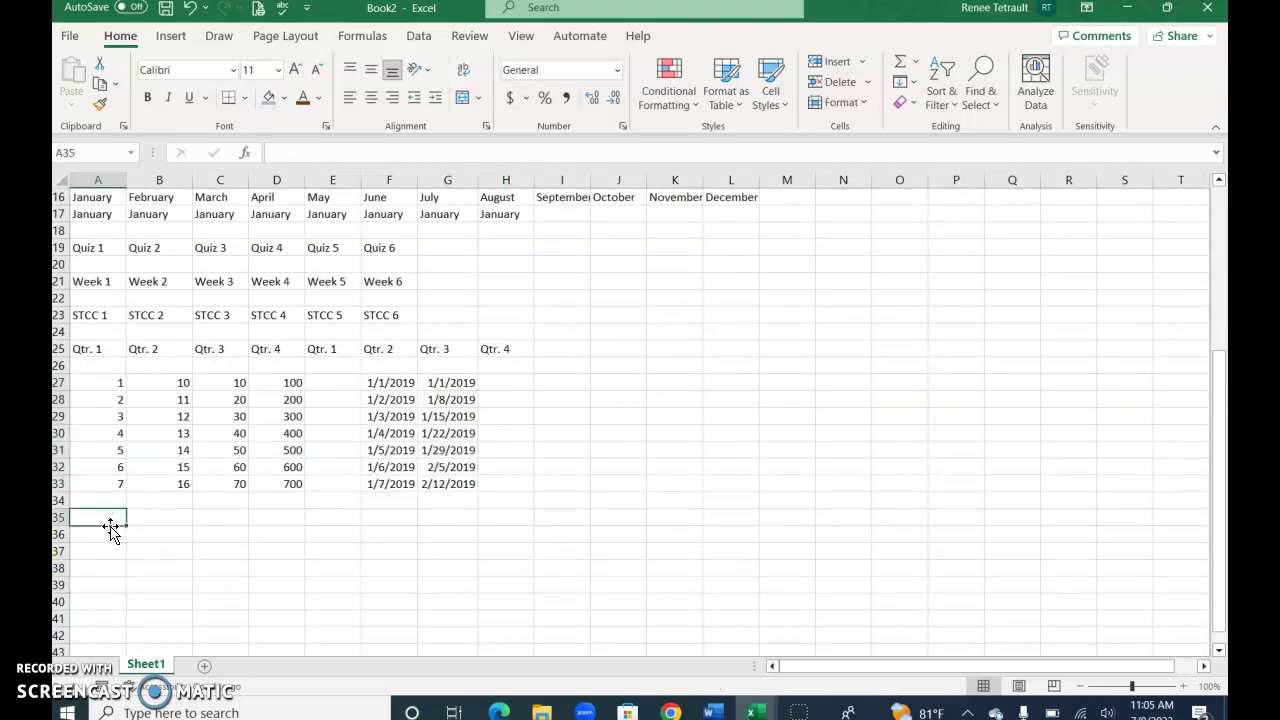
pyautogui.click(496, 389)
pyautogui.write('1/1/2')
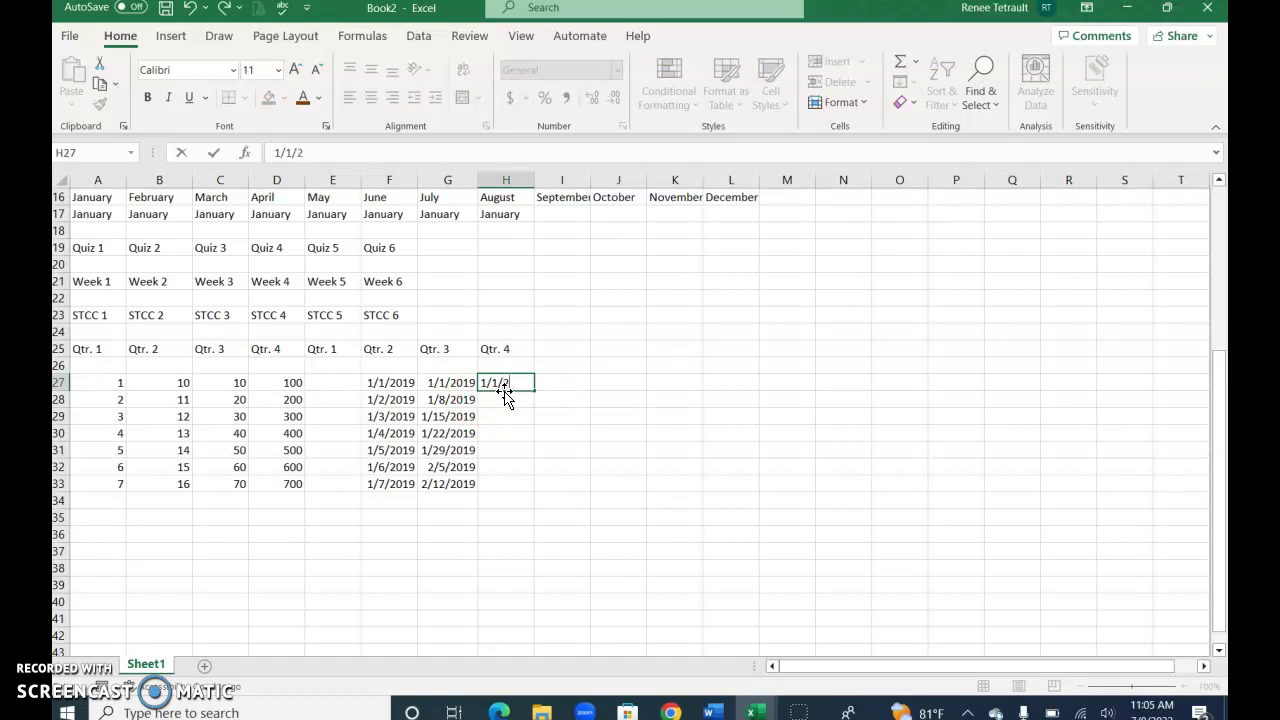
pyautogui.write('3')
pyautogui.press('Return')
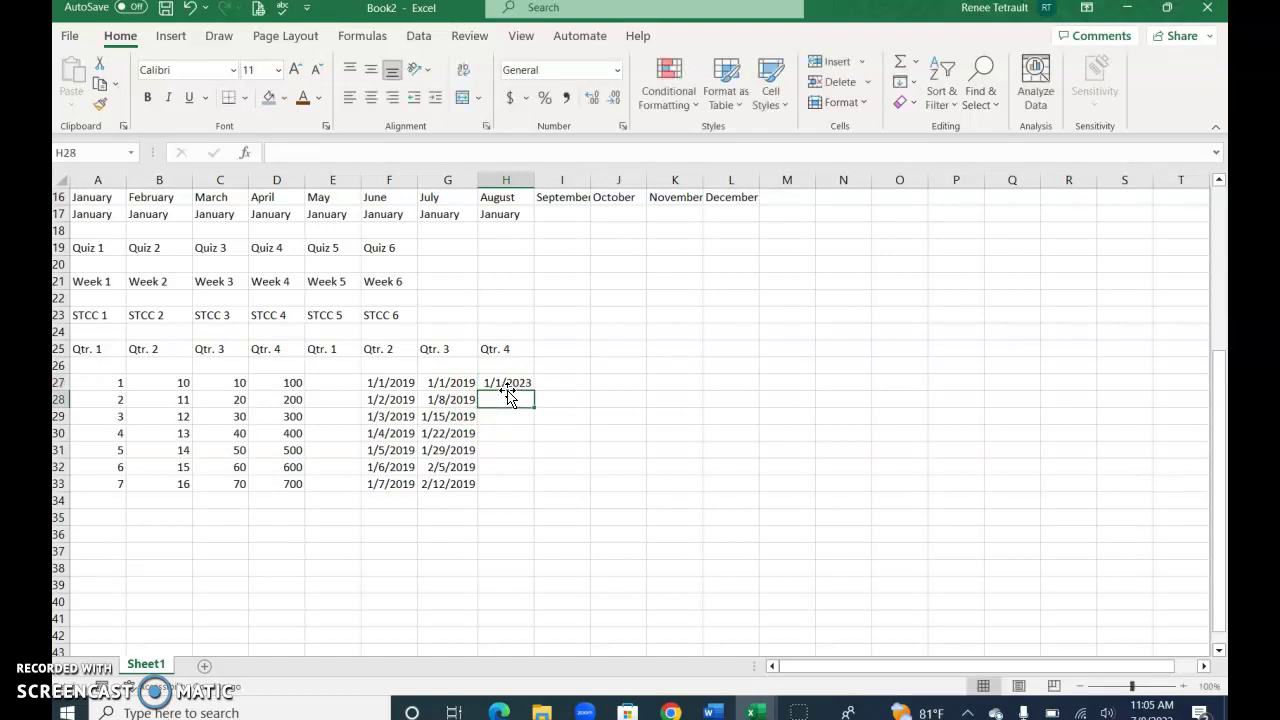
pyautogui.moveTo(507, 392); pyautogui.dragTo(509, 393)
pyautogui.click(514, 384)
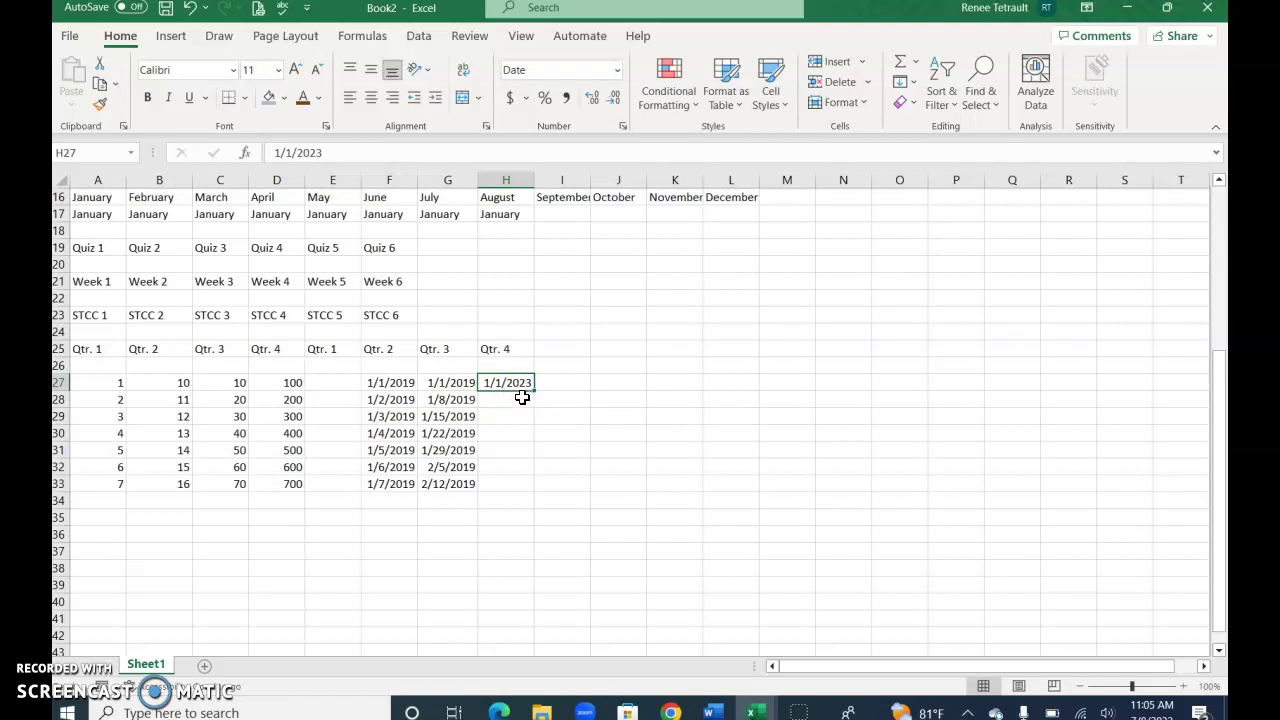
# Step: Fill H27:H38 by months through 12/1/2023 and autofit column H
pyautogui.moveTo(522, 398); pyautogui.dragTo(512, 418)
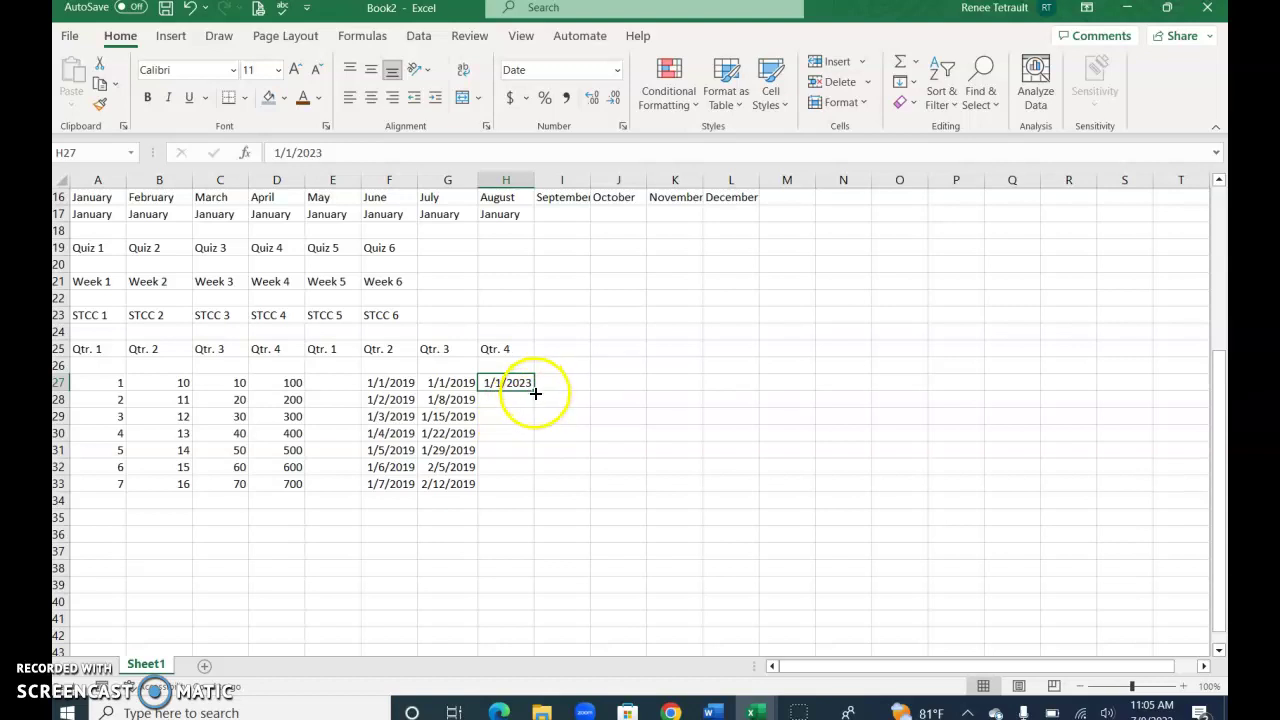
pyautogui.moveTo(535, 393); pyautogui.dragTo(532, 577)
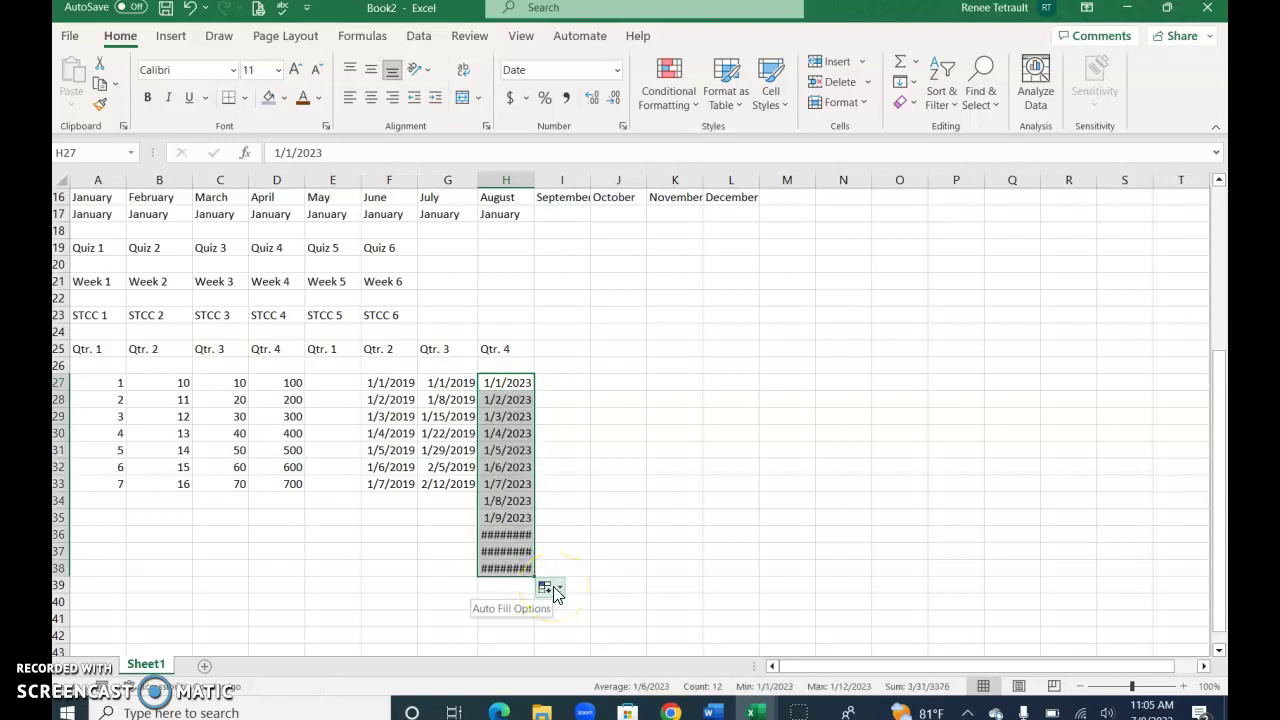
pyautogui.click(548, 588)
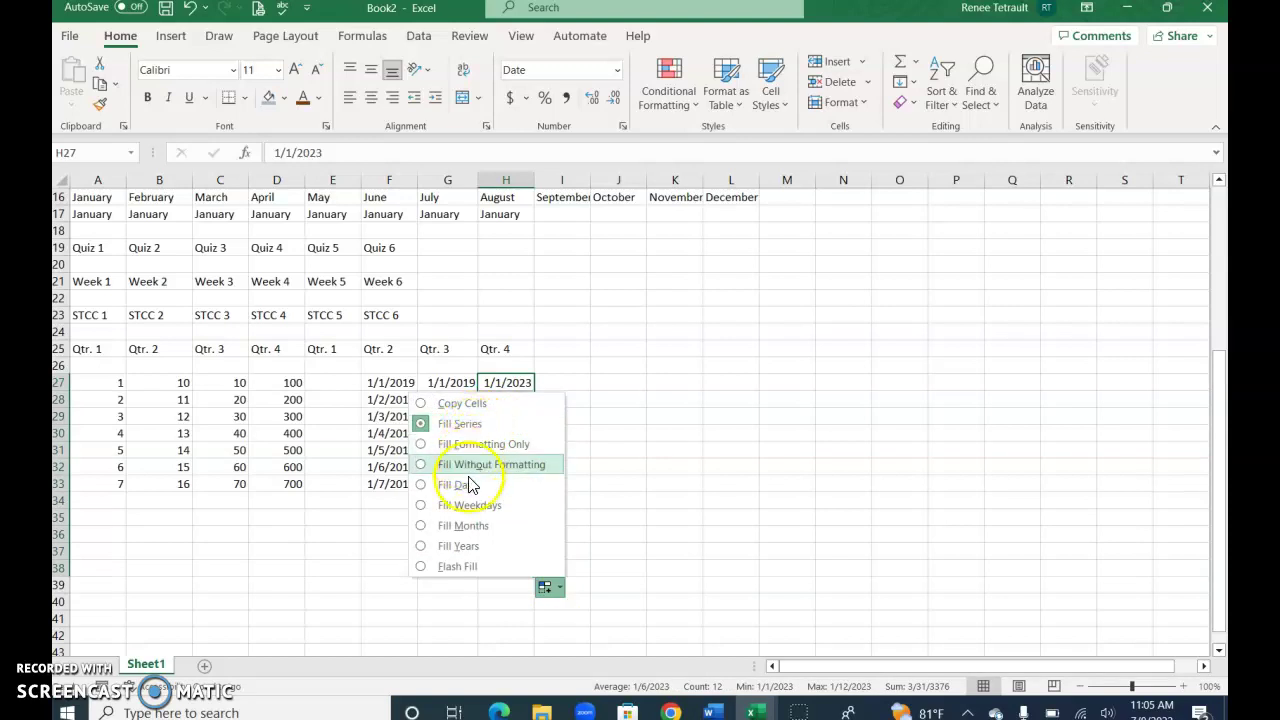
pyautogui.click(421, 526)
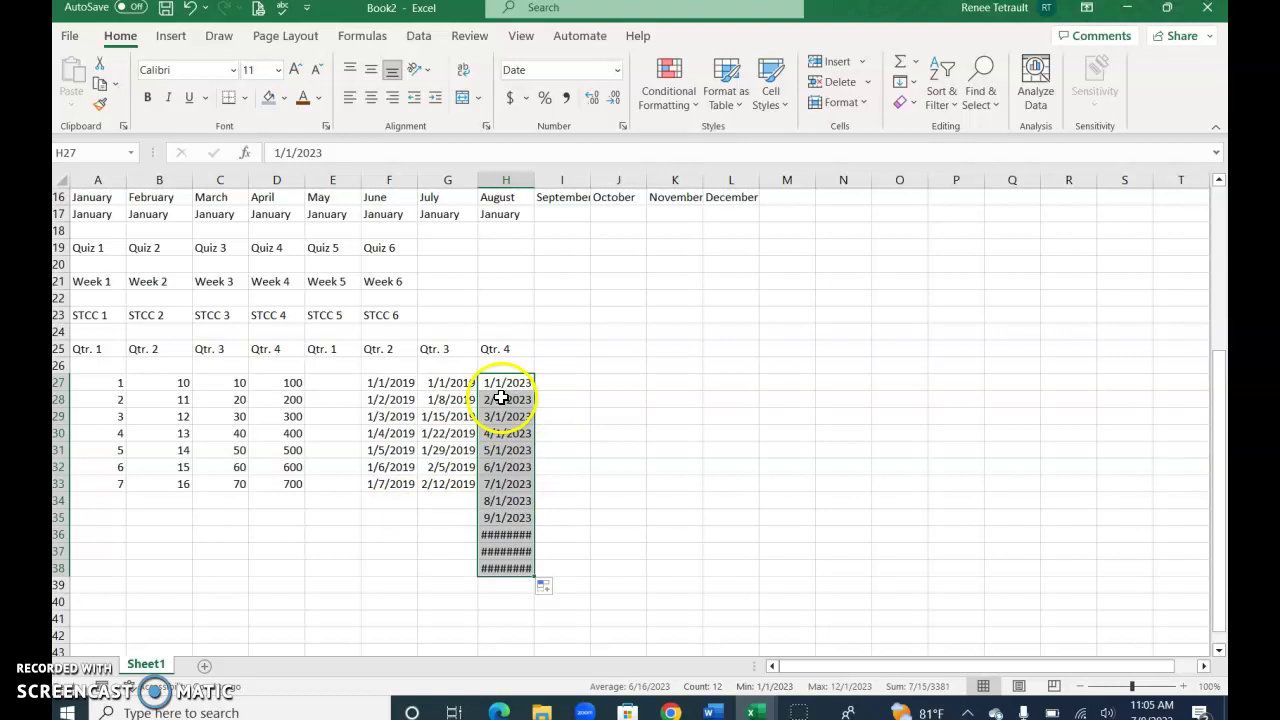
pyautogui.doubleClick(535, 180)
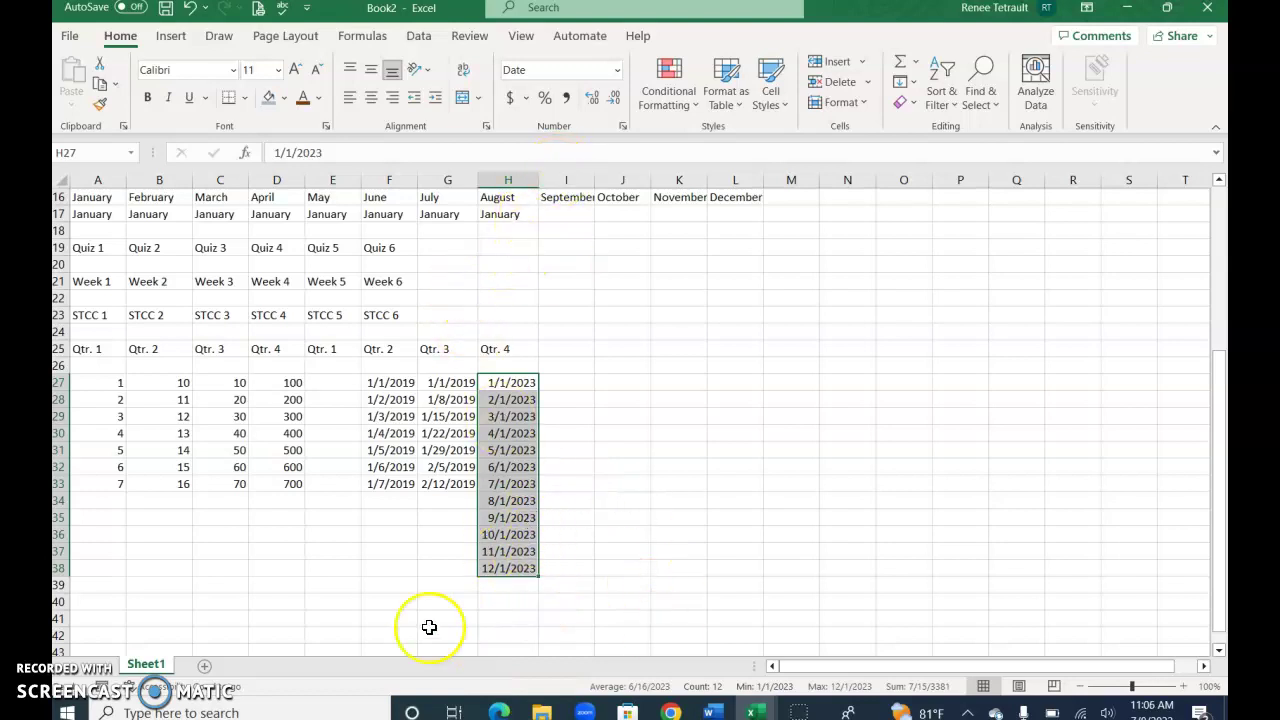
# Step: Enter Monday in J27 and fill J27:J40 with weekdays only, ending on Thursday
pyautogui.click(608, 385)
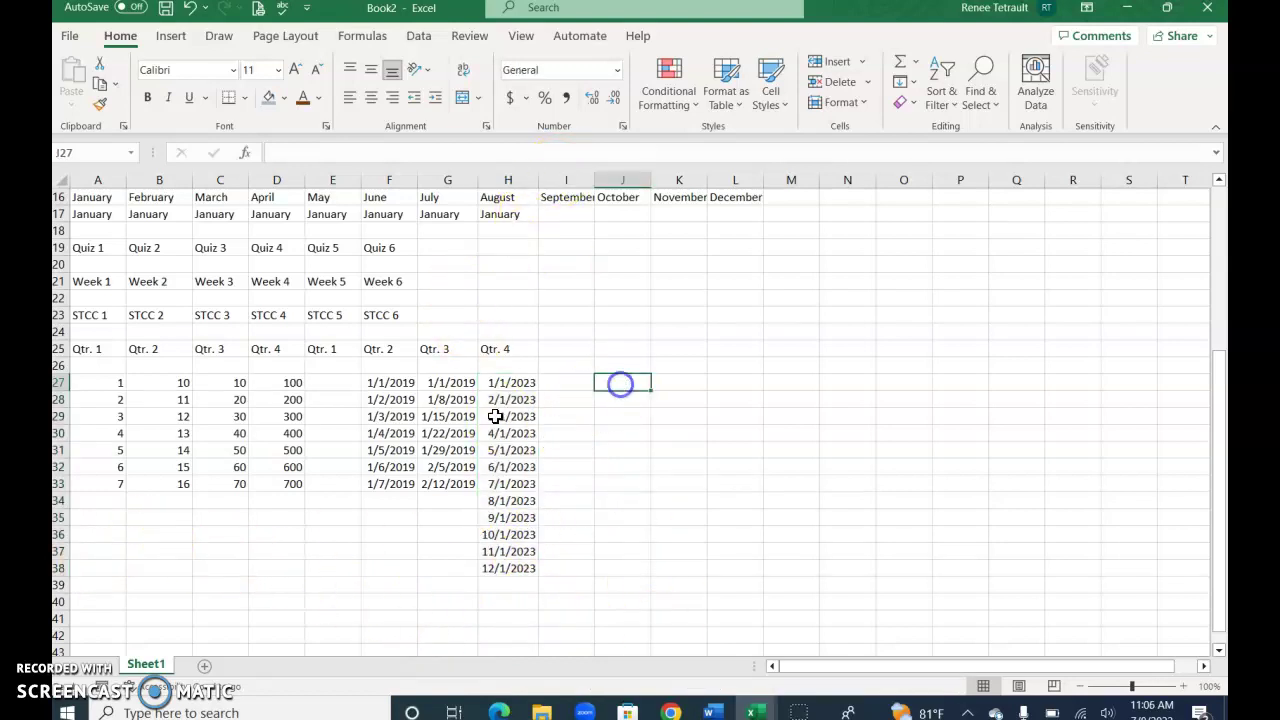
pyautogui.write('Monday')
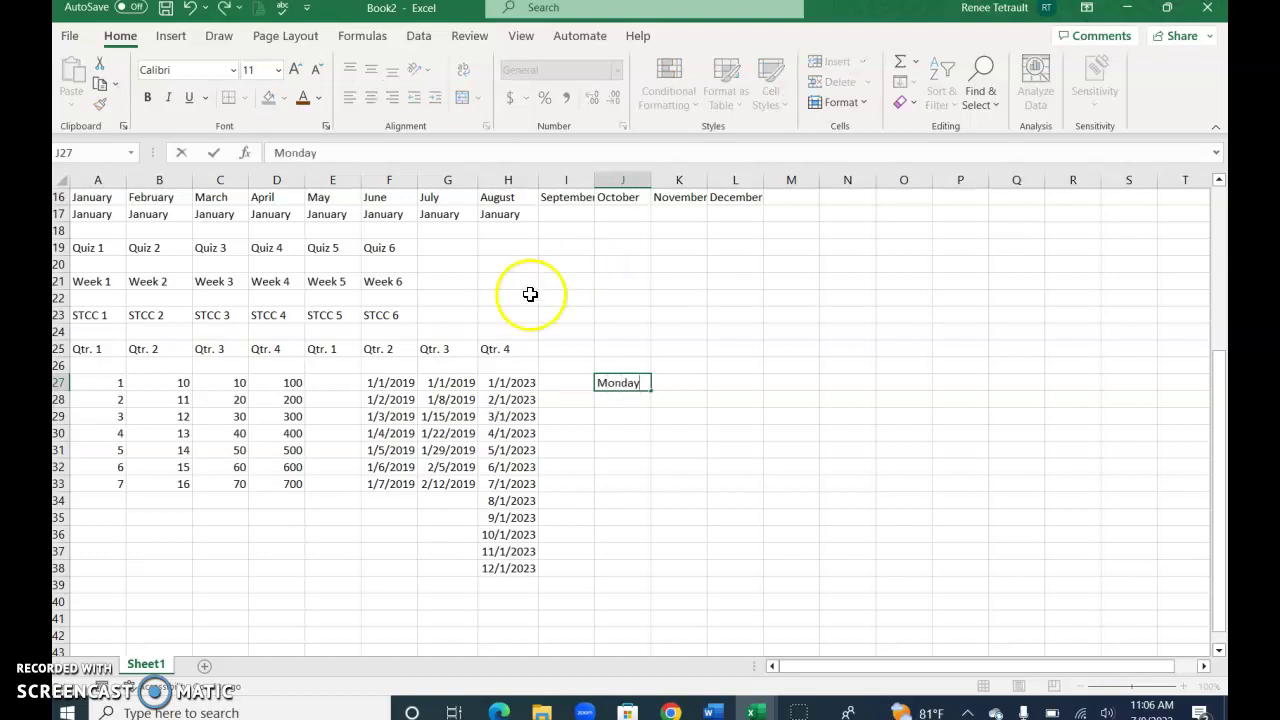
pyautogui.moveTo(654, 391); pyautogui.dragTo(655, 606)
pyautogui.click(663, 624)
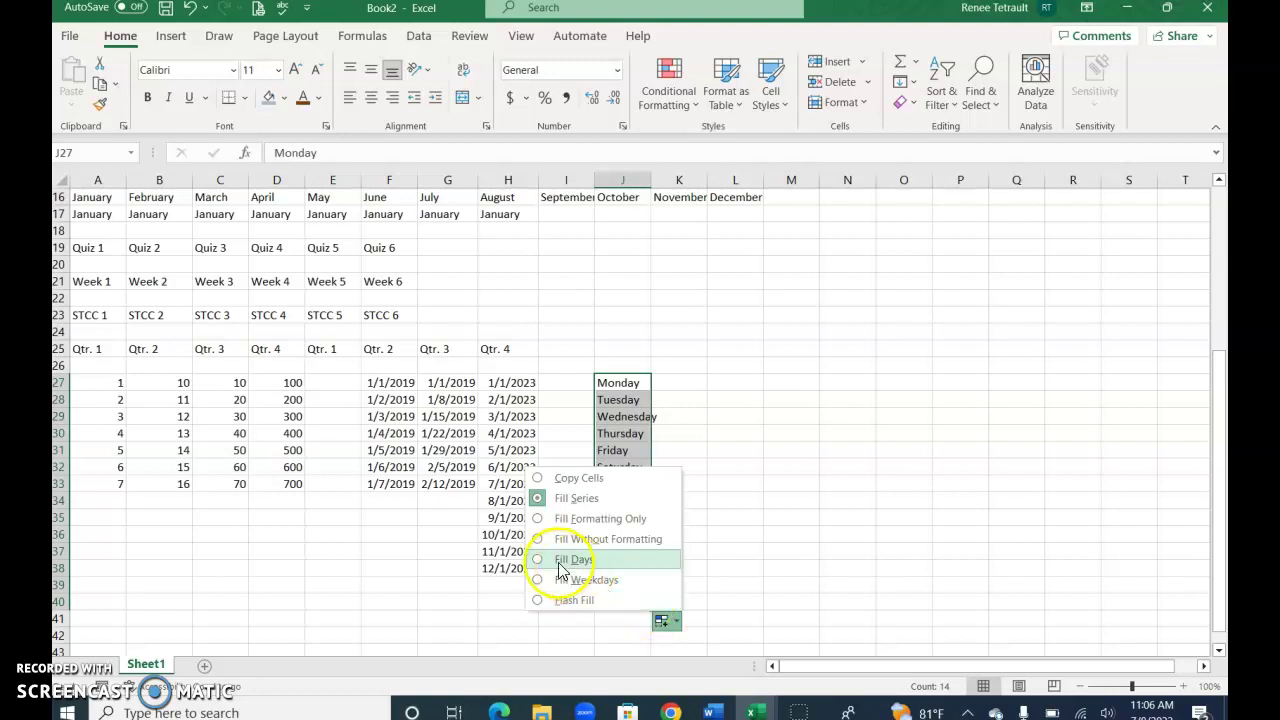
pyautogui.click(537, 584)
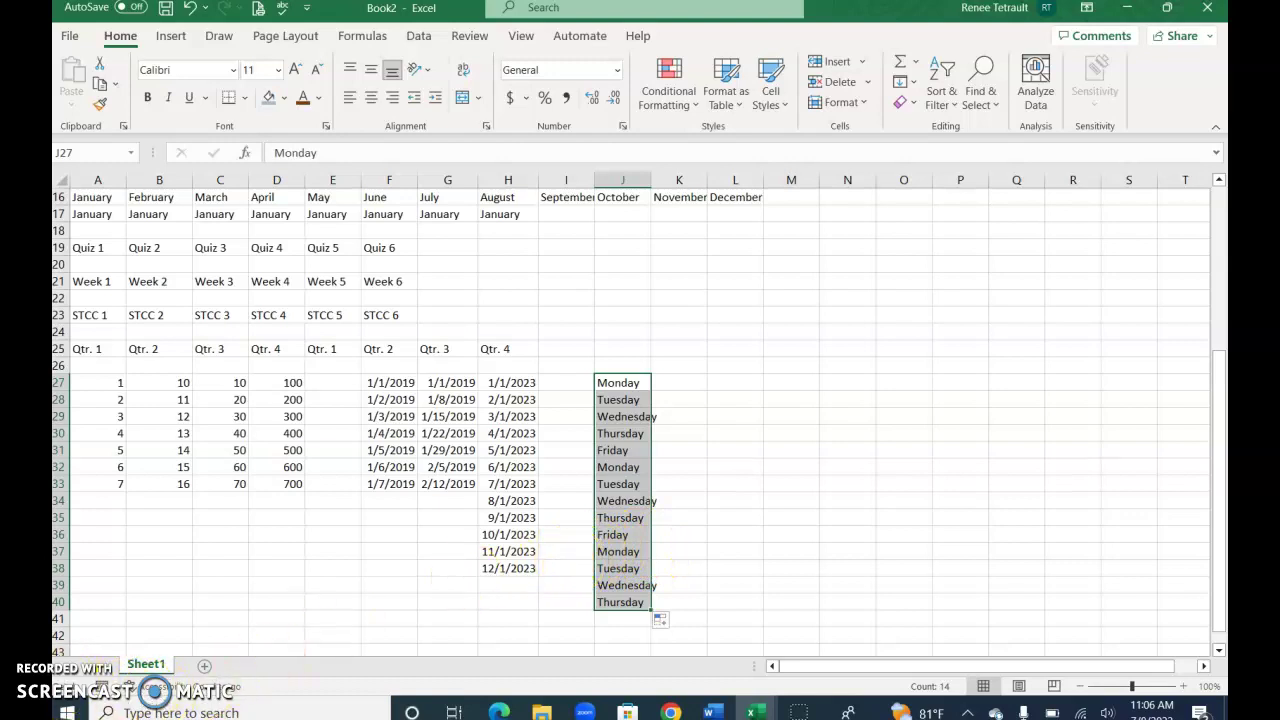
pyautogui.click(84, 700)
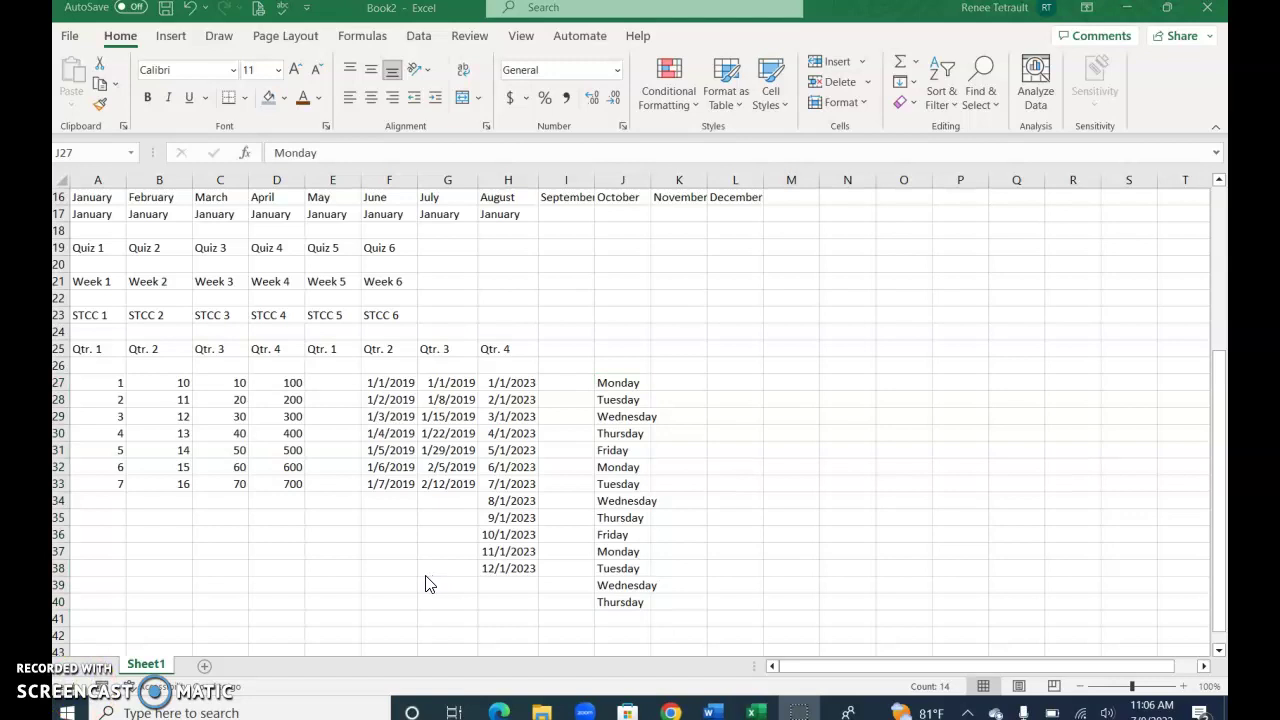
pyautogui.click(423, 571)
pyautogui.click(430, 545)
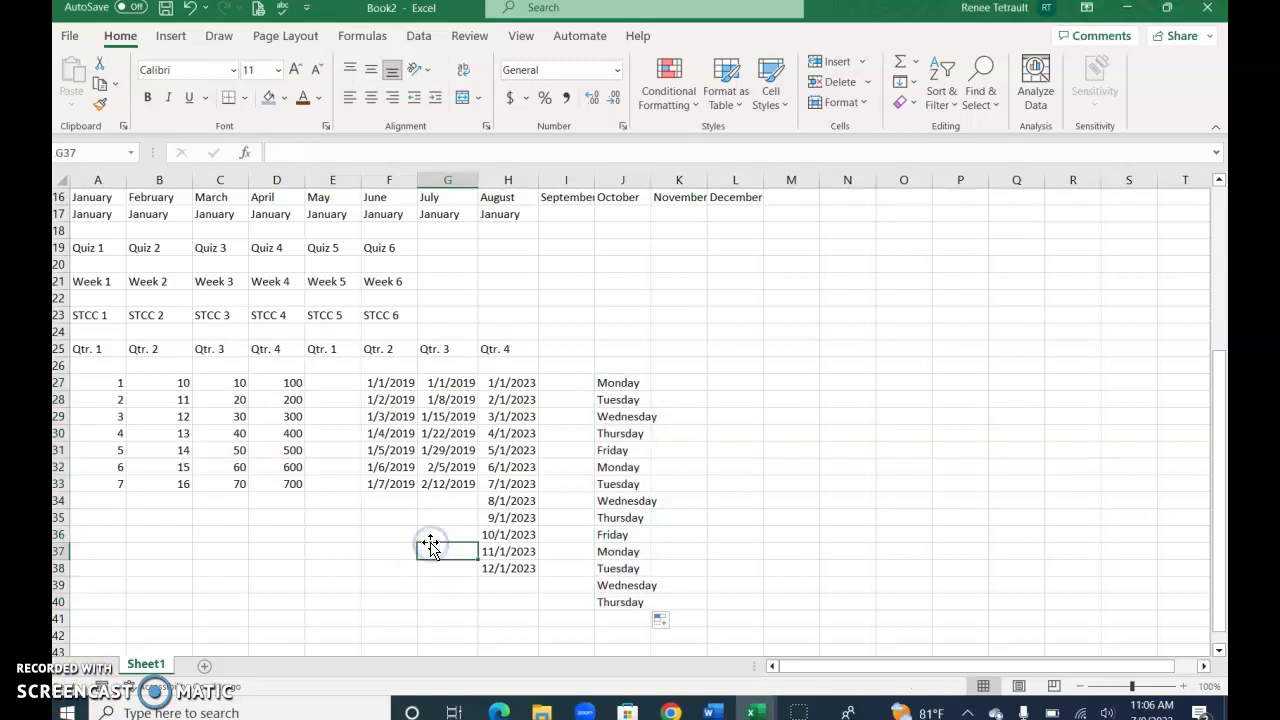